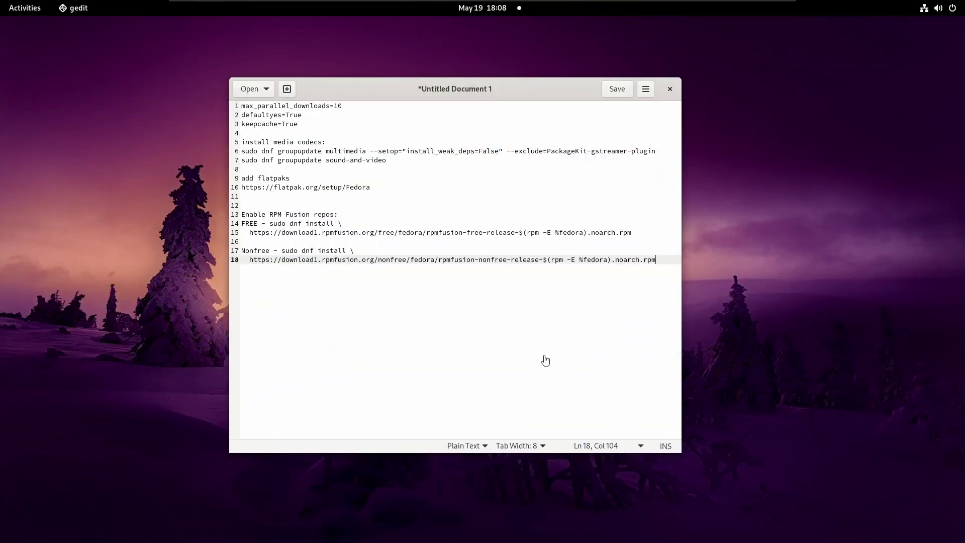
{"action": "mouse_move", "coordinate": [265, 3]}
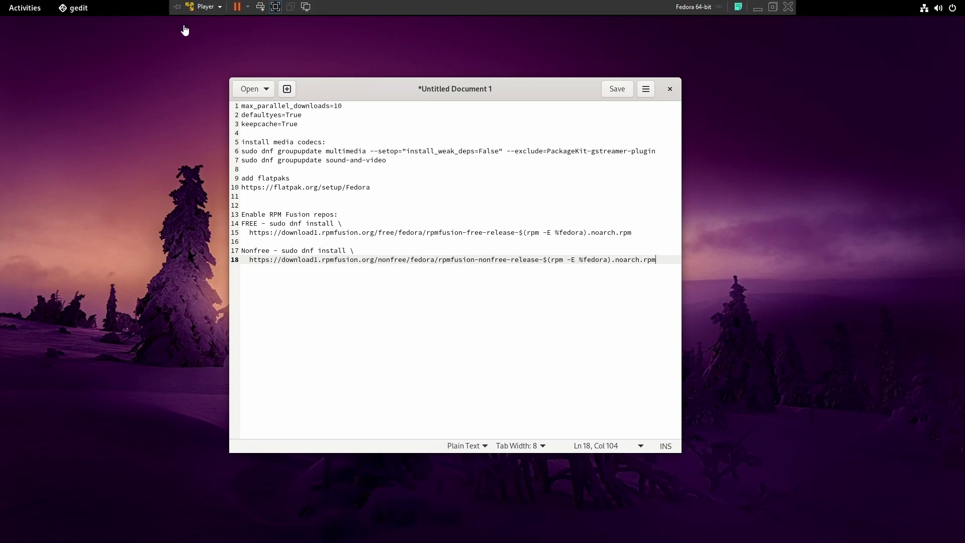
{"action": "left_click", "coordinate": [275, 7]}
{"action": "left_click_drag", "start_coordinate": [370, 12], "coordinate": [475, 2]}
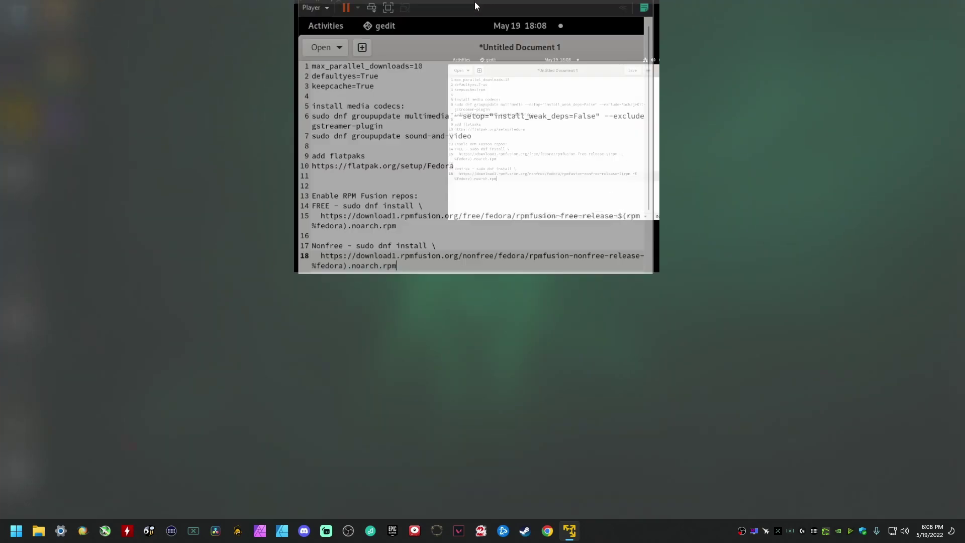
{"action": "left_click", "coordinate": [83, 22]}
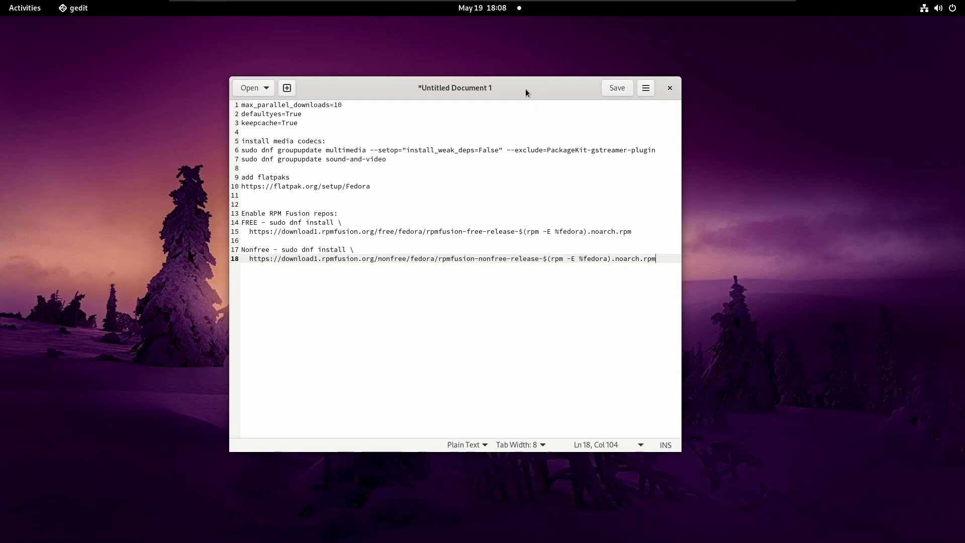
Step: Move the untitled notes document aside to free desktop space for a second window
{"action": "left_click_drag", "start_coordinate": [525, 89], "coordinate": [742, 109]}
{"action": "left_click_drag", "start_coordinate": [872, 279], "coordinate": [492, 126]}
{"action": "left_click", "coordinate": [521, 157]}
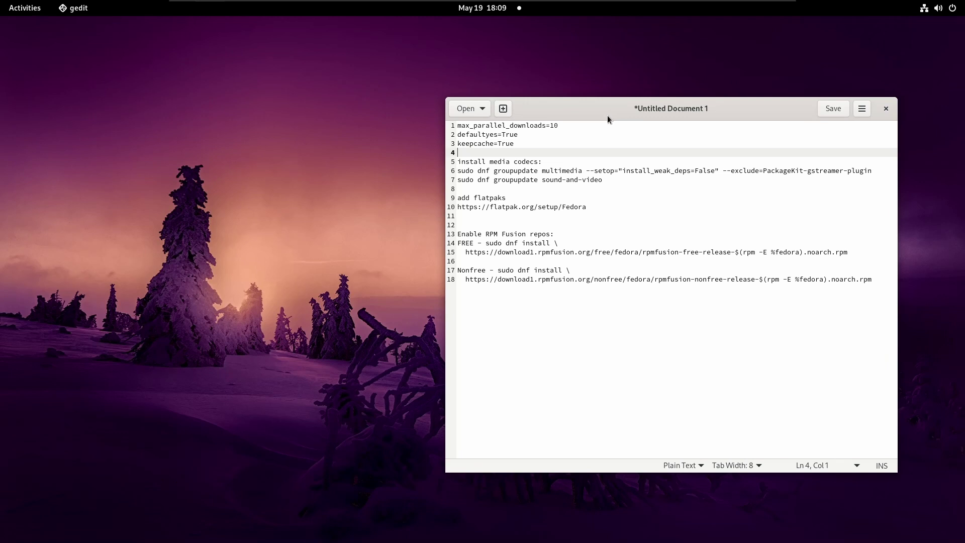
{"action": "mouse_move", "coordinate": [607, 119]}
{"action": "left_mouse_down"}
{"action": "mouse_move", "coordinate": [423, 107]}
{"action": "mouse_move", "coordinate": [607, 111]}
{"action": "left_mouse_up"}
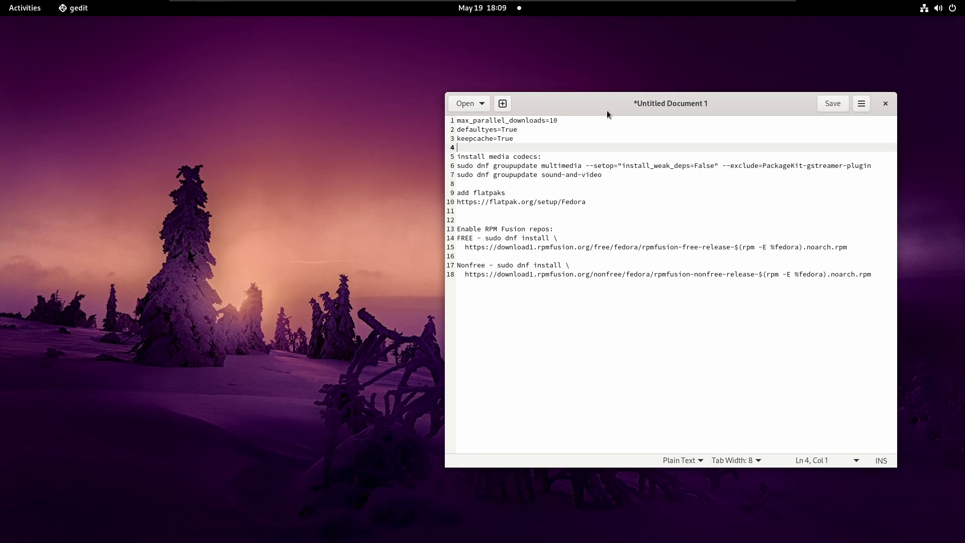
{"action": "left_click_drag", "start_coordinate": [574, 102], "coordinate": [606, 99]}
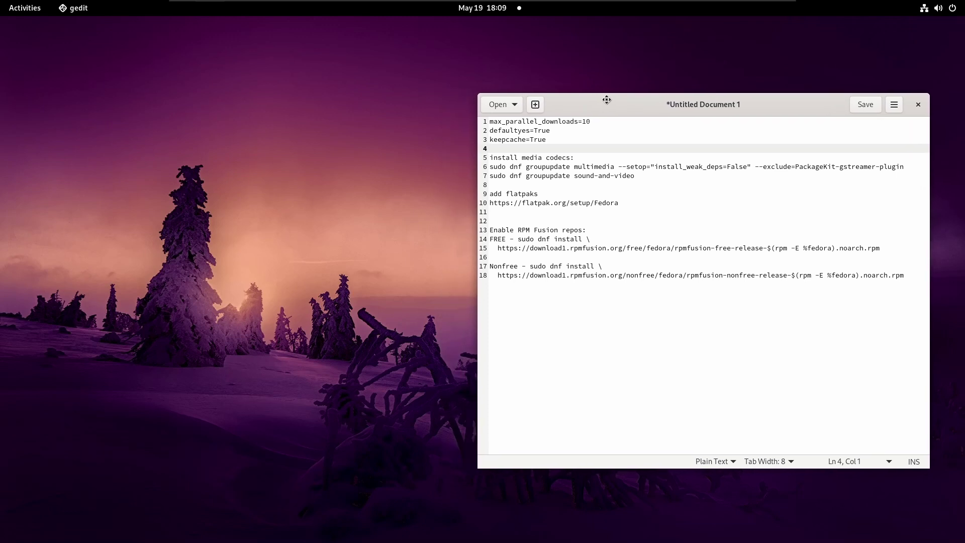
{"action": "left_click", "coordinate": [601, 133]}
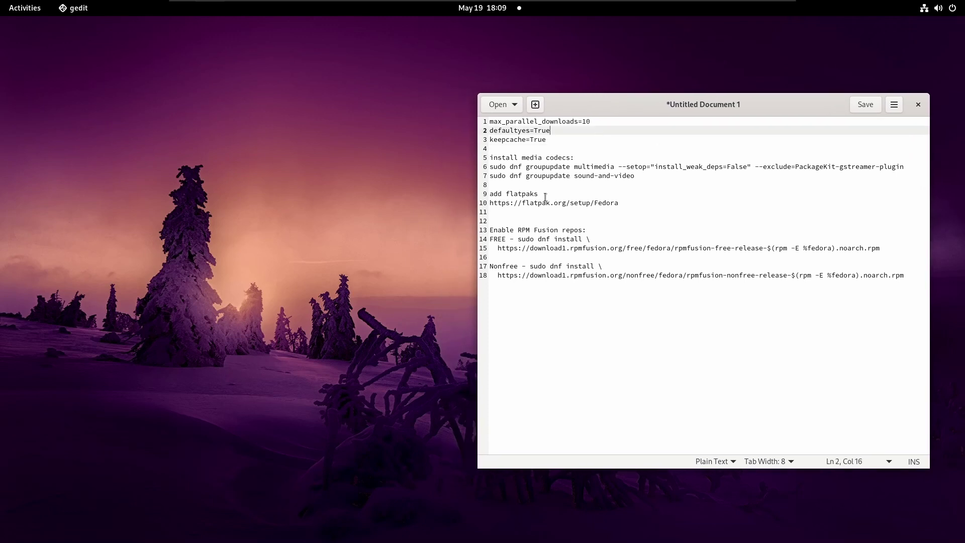
{"action": "left_click_drag", "start_coordinate": [904, 274], "coordinate": [472, 123]}
{"action": "left_click", "coordinate": [511, 130]}
Step: Open the Terminal and place its window in the free space beside the notes document
{"action": "key", "text": "super"}
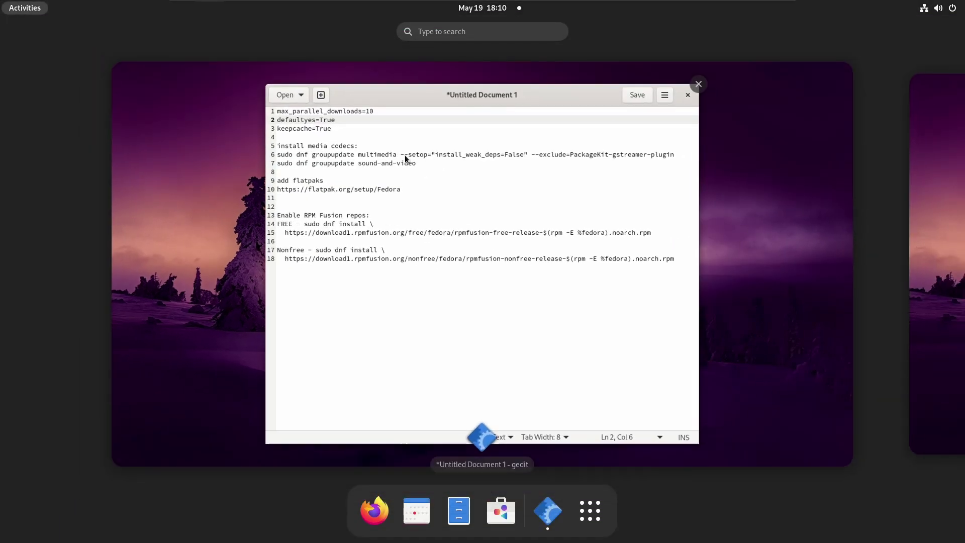
{"action": "type", "text": "term"}
{"action": "key", "text": "Return"}
{"action": "left_click_drag", "start_coordinate": [144, 32], "coordinate": [227, 99]}
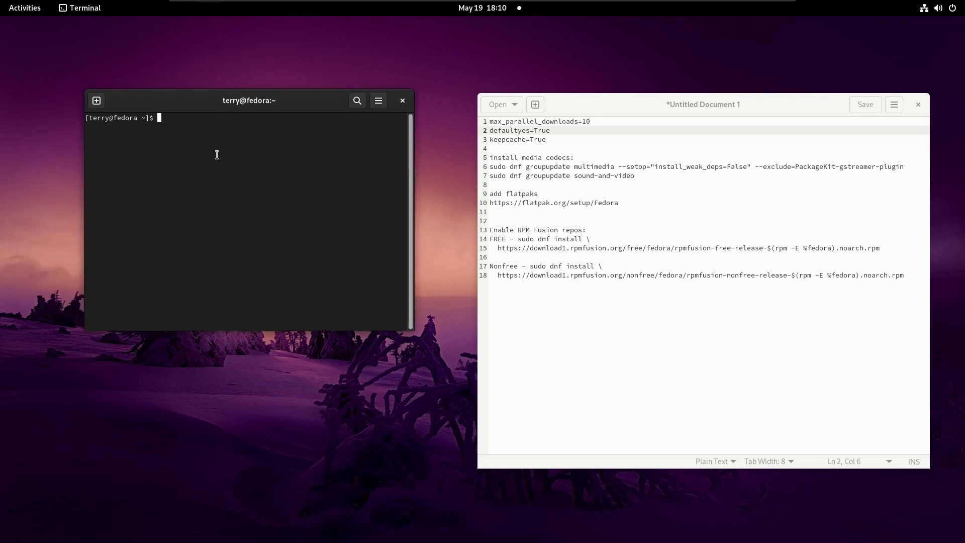
Step: Zoom in the terminal so that its text is larger
{"action": "left_click", "coordinate": [378, 101]}
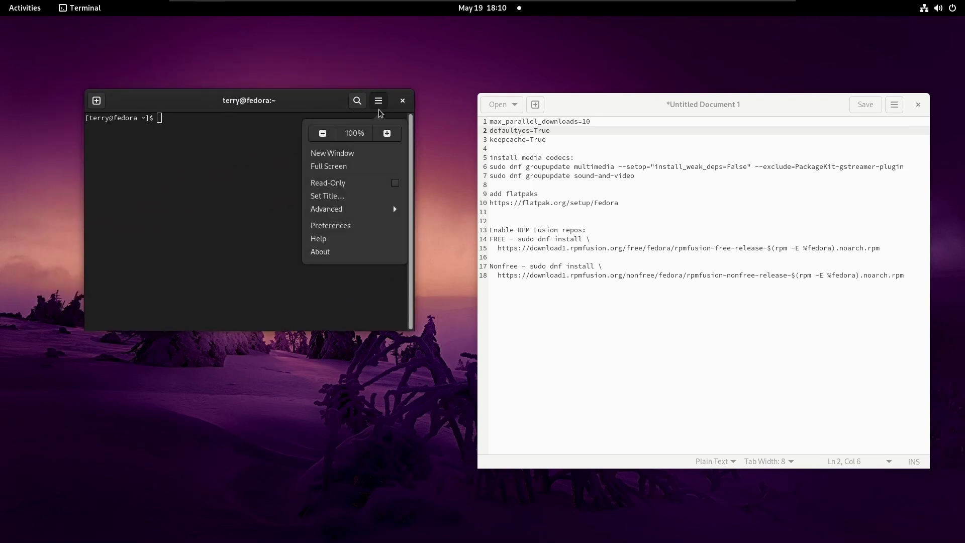
{"action": "left_click", "coordinate": [389, 133]}
{"action": "left_click", "coordinate": [422, 101]}
{"action": "left_click", "coordinate": [439, 131]}
Step: Move the notes document clear of the terminal and enlarge its text by two zoom levels
{"action": "left_click_drag", "start_coordinate": [588, 110], "coordinate": [615, 111]}
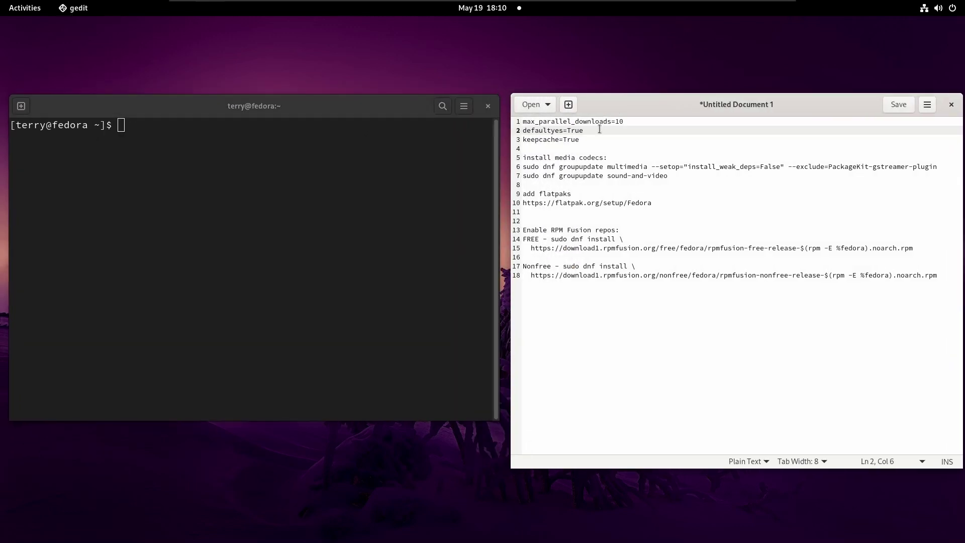
{"action": "key", "text": "ctrl+a"}
{"action": "key", "text": "ctrl+plus"}
{"action": "key", "text": "ctrl+plus"}
{"action": "left_click", "coordinate": [737, 240]}
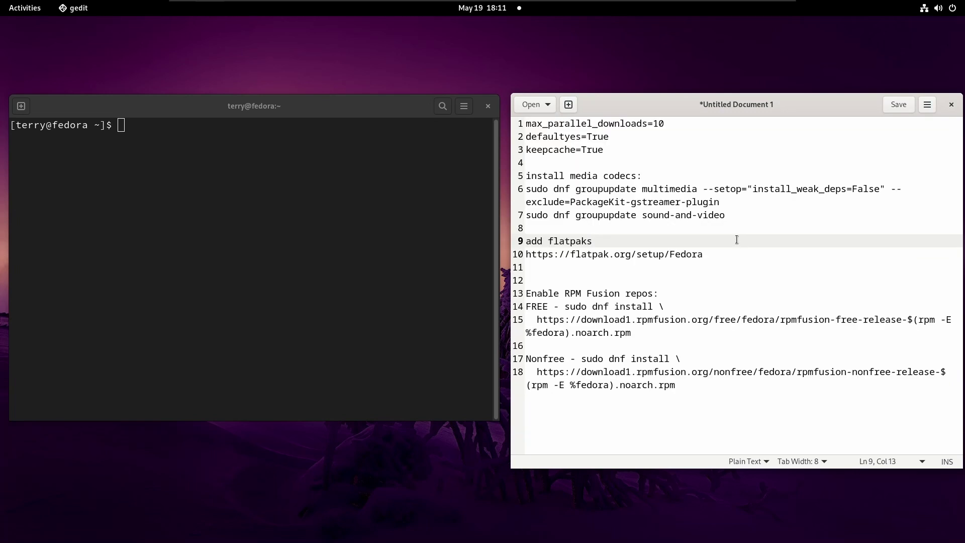
Step: Highlight the max_parallel_downloads, defaultyes and keepcache lines in the notes document
{"action": "left_click_drag", "start_coordinate": [738, 384], "coordinate": [583, 149]}
{"action": "left_click", "coordinate": [582, 149]}
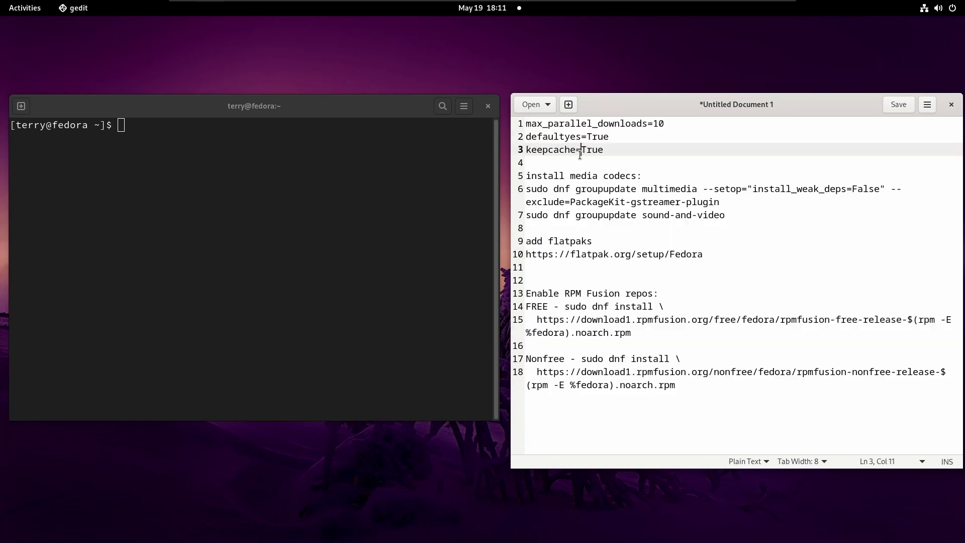
{"action": "left_click", "coordinate": [362, 197]}
{"action": "left_click", "coordinate": [605, 149]}
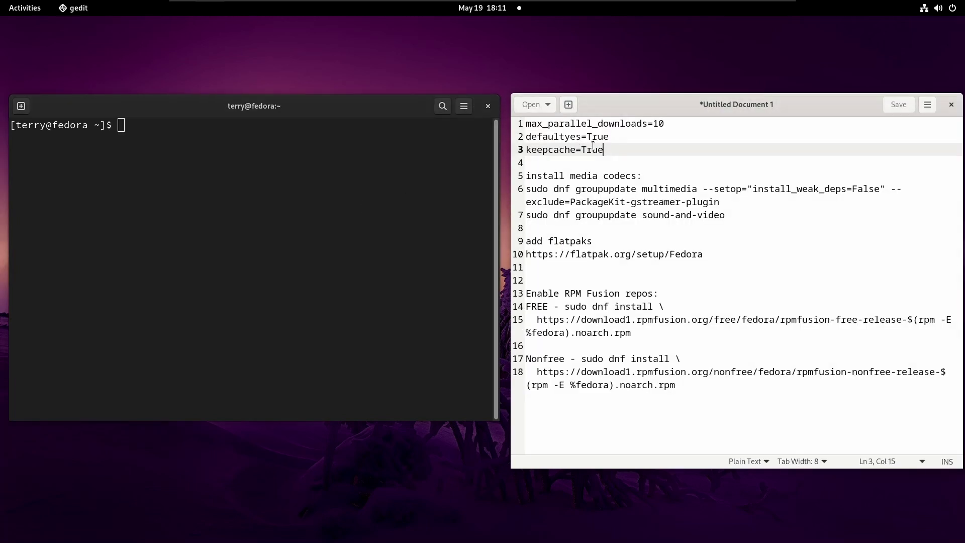
{"action": "left_click_drag", "start_coordinate": [605, 150], "coordinate": [521, 106]}
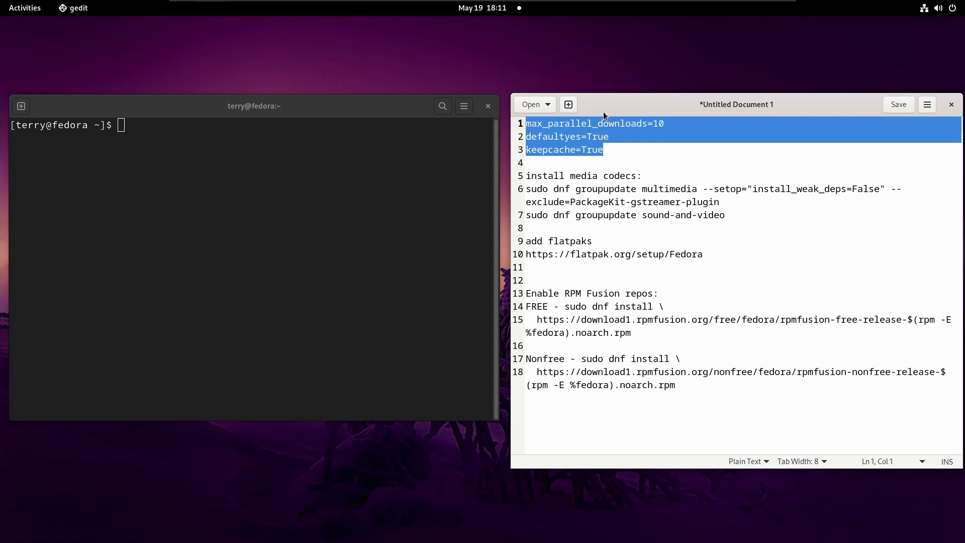
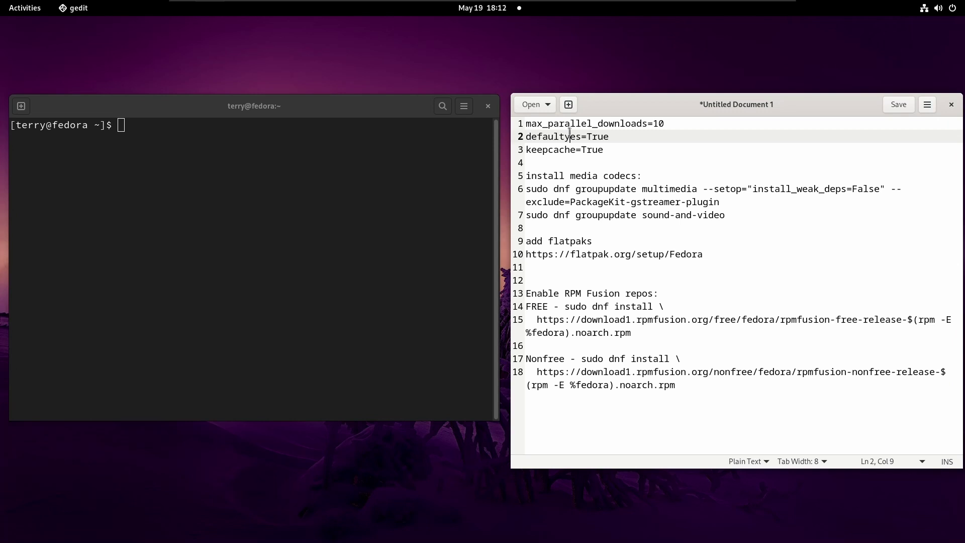
{"action": "left_click", "coordinate": [284, 144]}
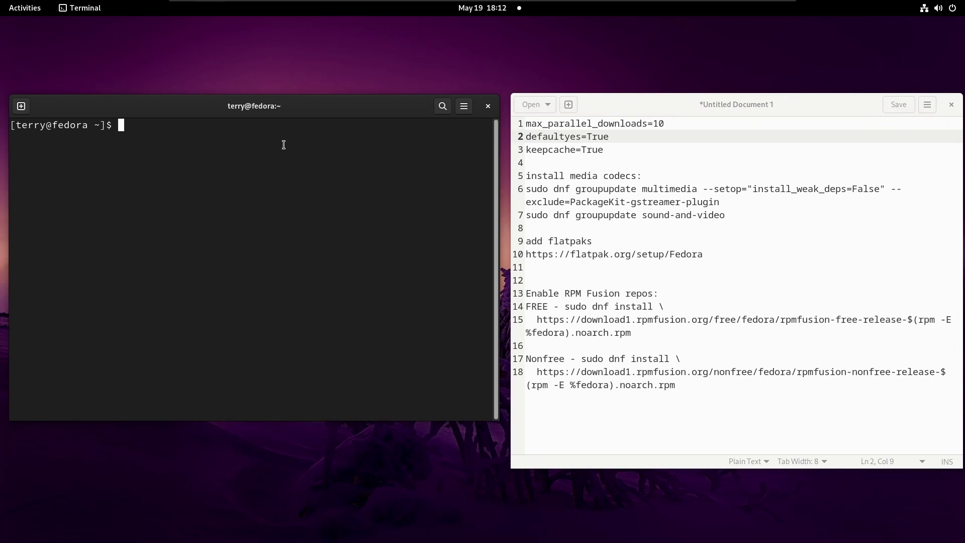
{"action": "type", "text": "sudo dnf install xxxxxxxxx"}
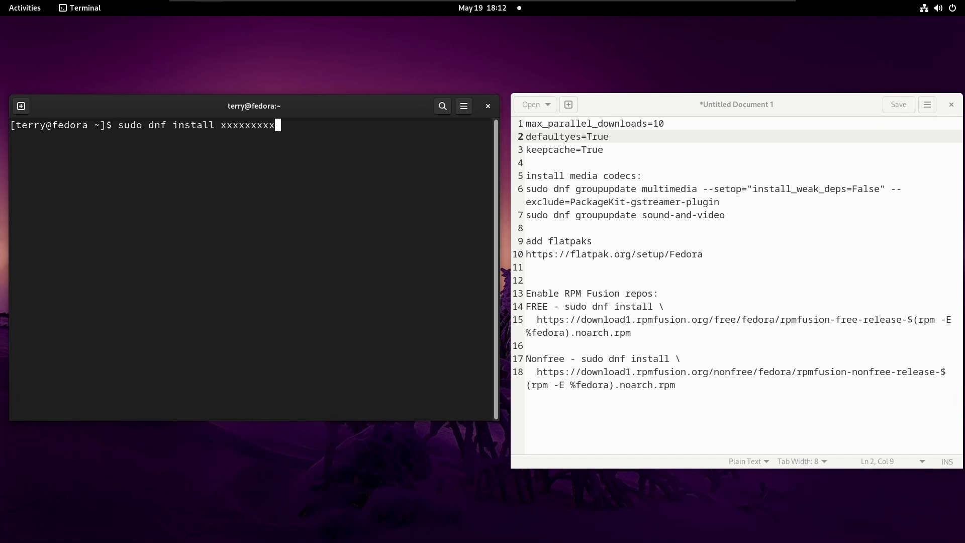
{"action": "key", "text": "BackSpace"}
{"action": "key", "text": "BackSpace"}
{"action": "key", "text": "BackSpace"}
{"action": "key", "text": "BackSpace"}
{"action": "key", "text": "BackSpace"}
{"action": "key", "text": "BackSpace"}
{"action": "key", "text": "BackSpace"}
{"action": "key", "text": "BackSpace"}
{"action": "key", "text": "BackSpace"}
{"action": "key", "text": "BackSpace"}
{"action": "key", "text": "BackSpace"}
{"action": "key", "text": "BackSpace"}
{"action": "key", "text": "BackSpace"}
{"action": "key", "text": "BackSpace"}
{"action": "key", "text": "BackSpace"}
{"action": "key", "text": "BackSpace"}
{"action": "key", "text": "BackSpace"}
{"action": "key", "text": "BackSpace"}
{"action": "key", "text": "BackSpace"}
{"action": "key", "text": "BackSpace"}
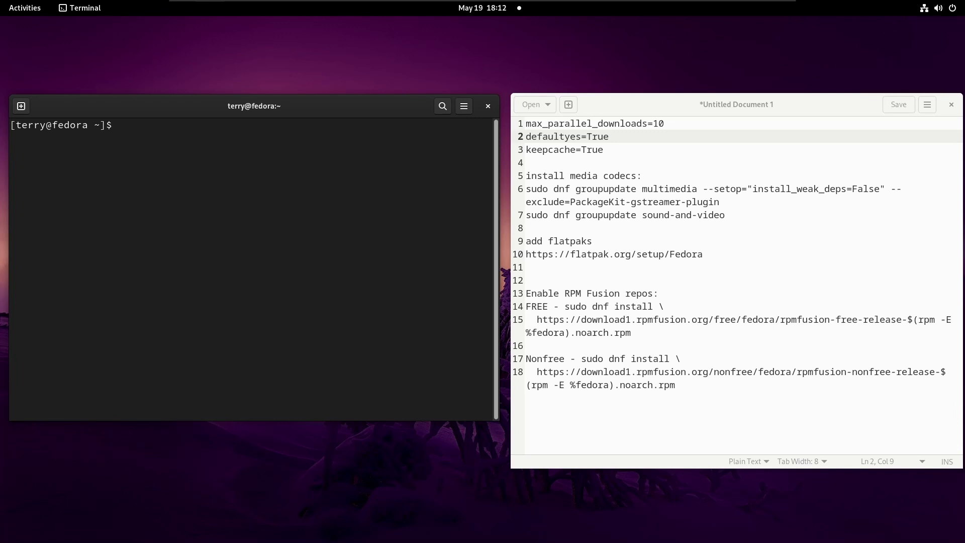
Step: Open /etc/dnf/dnf.conf in nano with sudo, authenticating with the account password
{"action": "type", "text": "sudo nano"}
{"action": "key", "text": "Up"}
{"action": "key", "text": "Up"}
{"action": "key", "text": "Up"}
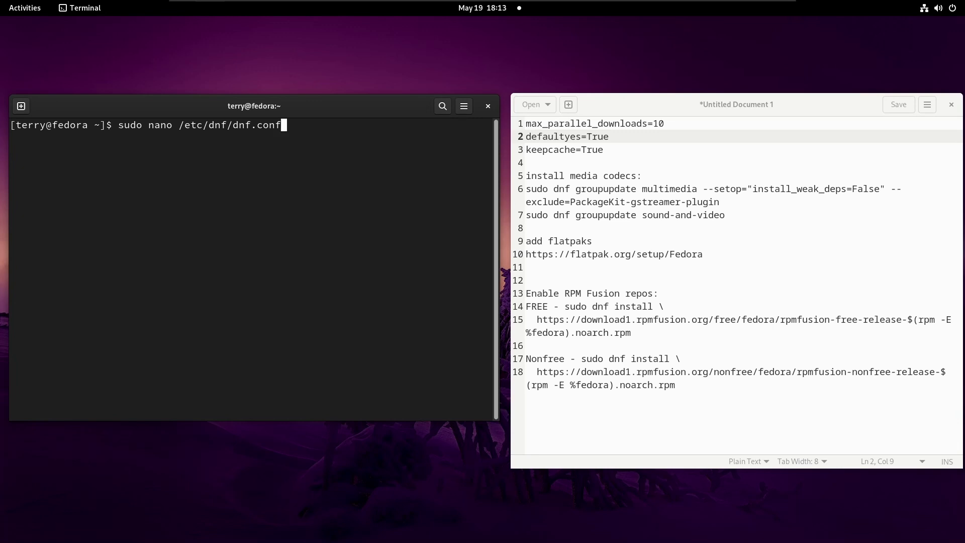
{"action": "key", "text": "Return"}
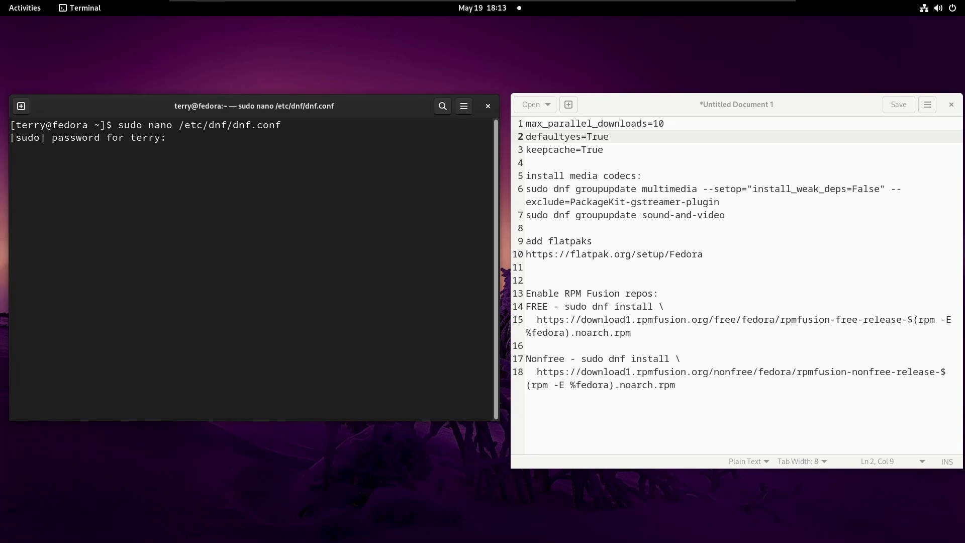
{"action": "key", "text": "Return"}
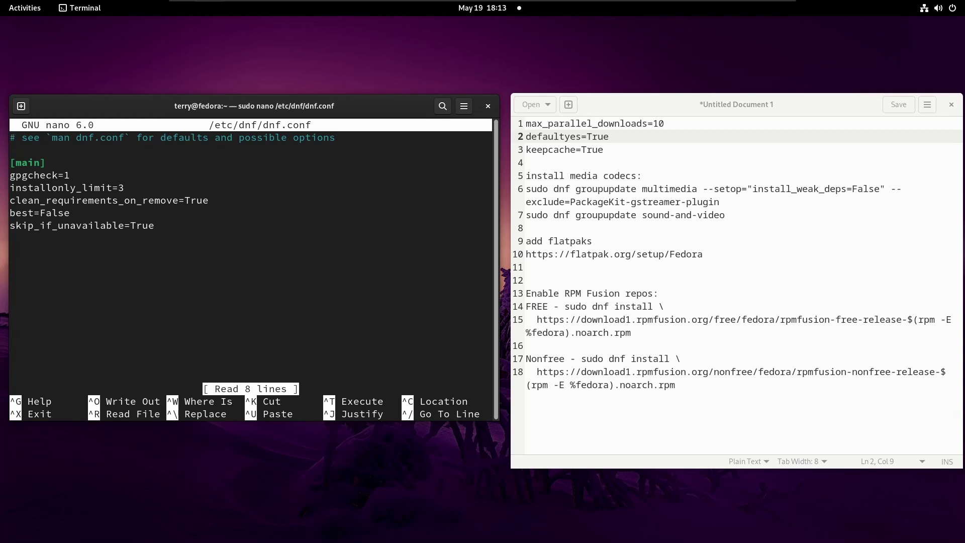
{"action": "key", "text": "Right"}
{"action": "key", "text": "Right"}
{"action": "key", "text": "Right"}
{"action": "key", "text": "Right"}
{"action": "key", "text": "Right"}
{"action": "key", "text": "Right"}
{"action": "key", "text": "Right"}
{"action": "key", "text": "Right"}
{"action": "key", "text": "Right"}
{"action": "key", "text": "Right"}
{"action": "key", "text": "Right"}
{"action": "key", "text": "Right"}
{"action": "key", "text": "Right"}
{"action": "key", "text": "Right"}
{"action": "key", "text": "Right"}
{"action": "key", "text": "Right"}
{"action": "key", "text": "Right"}
{"action": "key", "text": "Right"}
{"action": "key", "text": "Right"}
{"action": "key", "text": "Right"}
{"action": "key", "text": "Right"}
{"action": "key", "text": "Right"}
{"action": "key", "text": "Right"}
{"action": "key", "text": "Right"}
{"action": "key", "text": "Right"}
{"action": "key", "text": "Right"}
{"action": "key", "text": "Right"}
{"action": "key", "text": "Right"}
{"action": "key", "text": "Right"}
{"action": "key", "text": "Right"}
{"action": "key", "text": "Right"}
{"action": "key", "text": "Right"}
{"action": "key", "text": "Right"}
{"action": "key", "text": "Left"}
{"action": "key", "text": "Left"}
{"action": "key", "text": "Left"}
{"action": "key", "text": "Left"}
{"action": "key", "text": "Left"}
{"action": "key", "text": "Left"}
{"action": "key", "text": "Left"}
{"action": "key", "text": "Left"}
{"action": "key", "text": "Left"}
{"action": "key", "text": "Left"}
{"action": "key", "text": "Left"}
{"action": "key", "text": "Left"}
{"action": "key", "text": "Left"}
{"action": "key", "text": "Left"}
{"action": "key", "text": "Left"}
{"action": "key", "text": "Left"}
{"action": "key", "text": "Left"}
{"action": "key", "text": "Left"}
{"action": "key", "text": "Left"}
{"action": "key", "text": "Left"}
{"action": "key", "text": "Left"}
{"action": "key", "text": "Right"}
{"action": "key", "text": "Right"}
{"action": "key", "text": "Right"}
{"action": "key", "text": "Right"}
{"action": "key", "text": "Right"}
{"action": "key", "text": "Right"}
{"action": "key", "text": "Right"}
{"action": "key", "text": "Right"}
{"action": "key", "text": "Right"}
{"action": "key", "text": "Right"}
{"action": "key", "text": "Right"}
{"action": "key", "text": "Right"}
{"action": "key", "text": "Right"}
{"action": "key", "text": "Right"}
{"action": "key", "text": "Right"}
{"action": "key", "text": "Right"}
{"action": "key", "text": "Right"}
{"action": "key", "text": "Right"}
{"action": "key", "text": "Right"}
{"action": "key", "text": "Right"}
Step: Add the comment line "# Speed Up DNF" after a blank line at the end of dnf.conf
{"action": "key", "text": "Down"}
{"action": "key", "text": "Down"}
{"action": "key", "text": "Down"}
{"action": "key", "text": "Down"}
{"action": "key", "text": "Down"}
{"action": "key", "text": "Down"}
{"action": "key", "text": "Down"}
{"action": "key", "text": "Down"}
{"action": "key", "text": "Return"}
{"action": "type", "text": "#"}
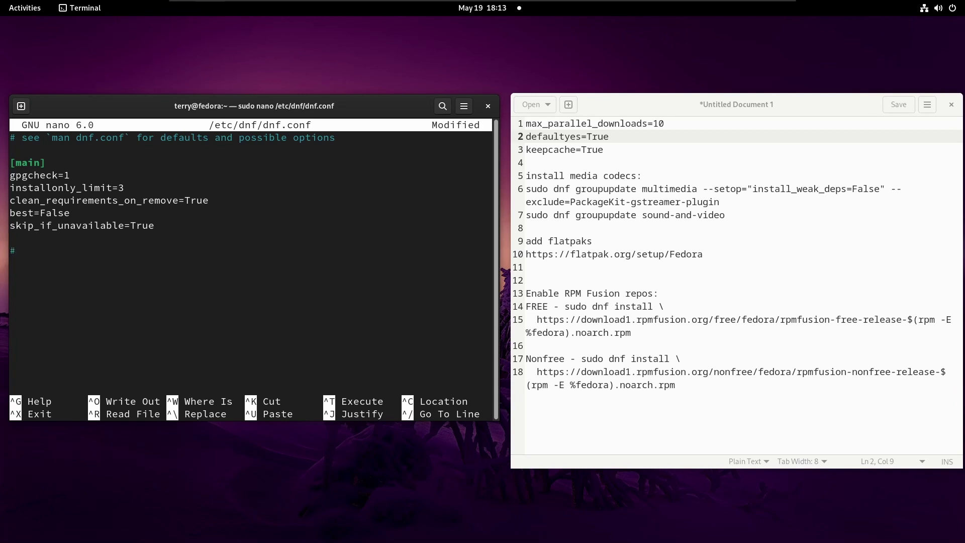
{"action": "type", "text": " Speedy up"}
{"action": "key", "text": "BackSpace"}
{"action": "key", "text": "BackSpace"}
{"action": "key", "text": "BackSpace"}
{"action": "key", "text": "BackSpace"}
{"action": "key", "text": "BackSpace"}
{"action": "type", "text": "Up DNF"}
{"action": "key", "text": "Return"}
Step: Copy the max_parallel_downloads=10, defaultyes=True and keepcache=True lines from the notes and paste them below the "# Speed Up DNF" comment
{"action": "left_click_drag", "start_coordinate": [602, 149], "coordinate": [526, 123]}
{"action": "right_click", "coordinate": [534, 121]}
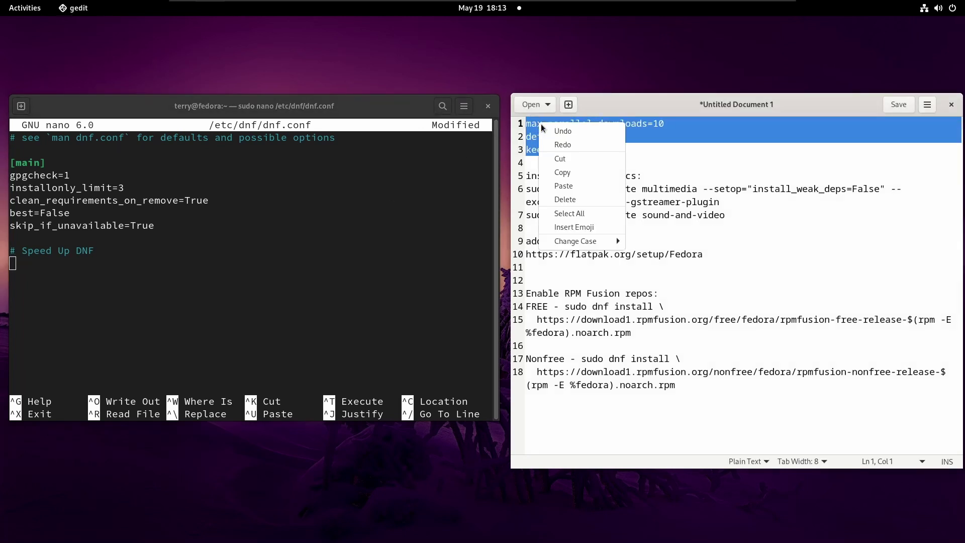
{"action": "left_click", "coordinate": [571, 174]}
{"action": "left_click", "coordinate": [108, 271]}
{"action": "right_click", "coordinate": [18, 266]}
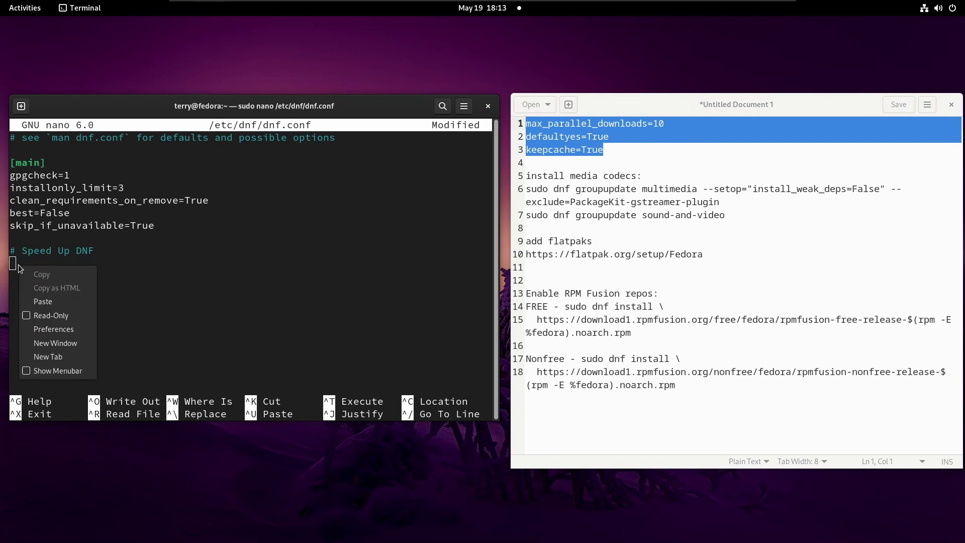
{"action": "left_click", "coordinate": [48, 292]}
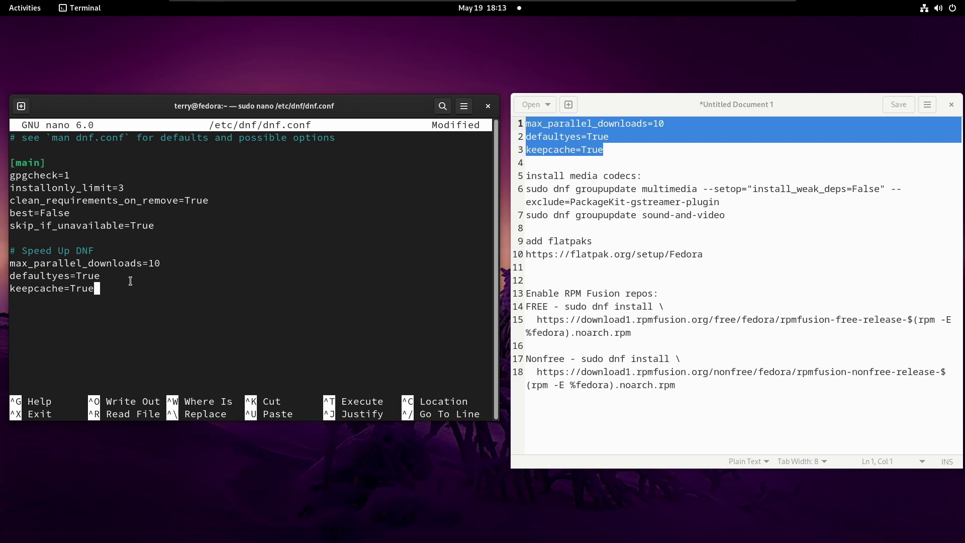
{"action": "mouse_move", "coordinate": [41, 277]}
{"action": "left_mouse_down"}
{"action": "mouse_move", "coordinate": [74, 278]}
{"action": "mouse_move", "coordinate": [40, 276]}
{"action": "left_mouse_up"}
{"action": "left_click", "coordinate": [78, 278]}
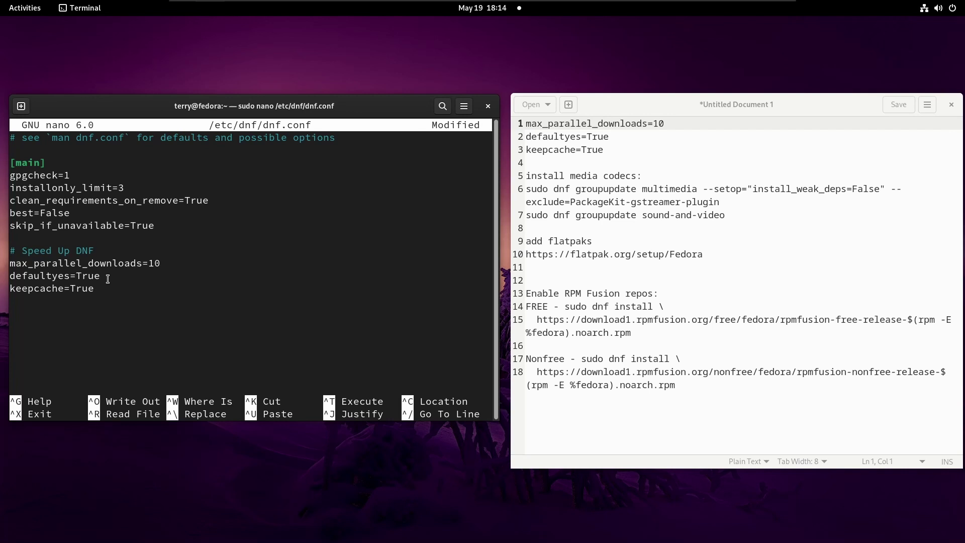
Step: Highlight the keepcache=True line and the max_parallel_downloads=10 line in dnf.conf to review the added settings
{"action": "left_click_drag", "start_coordinate": [100, 289], "coordinate": [11, 290]}
{"action": "left_click", "coordinate": [33, 292]}
{"action": "left_click_drag", "start_coordinate": [65, 289], "coordinate": [19, 290]}
{"action": "left_click", "coordinate": [100, 292]}
{"action": "left_click_drag", "start_coordinate": [14, 288], "coordinate": [57, 288]}
{"action": "left_click", "coordinate": [72, 288]}
{"action": "left_click_drag", "start_coordinate": [17, 262], "coordinate": [144, 263]}
{"action": "left_click", "coordinate": [145, 263]}
{"action": "double_click", "coordinate": [151, 263]}
{"action": "left_click", "coordinate": [161, 261]}
{"action": "left_click_drag", "start_coordinate": [145, 262], "coordinate": [165, 263]}
{"action": "left_click", "coordinate": [165, 263]}
{"action": "left_click_drag", "start_coordinate": [142, 263], "coordinate": [164, 264]}
{"action": "left_click", "coordinate": [164, 263]}
Step: Write the changes to /etc/dnf/dnf.conf and exit nano
{"action": "key", "text": "ctrl+o"}
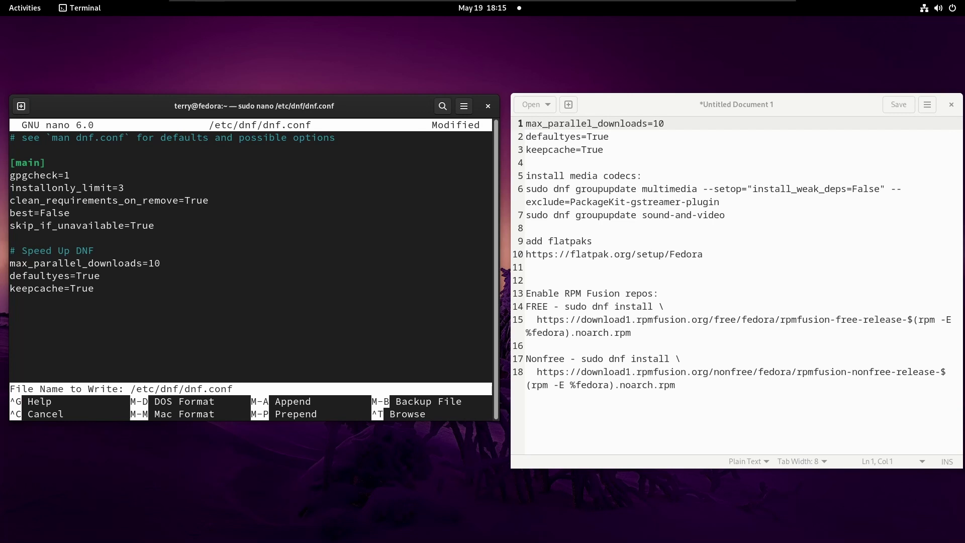
{"action": "key", "text": "Return"}
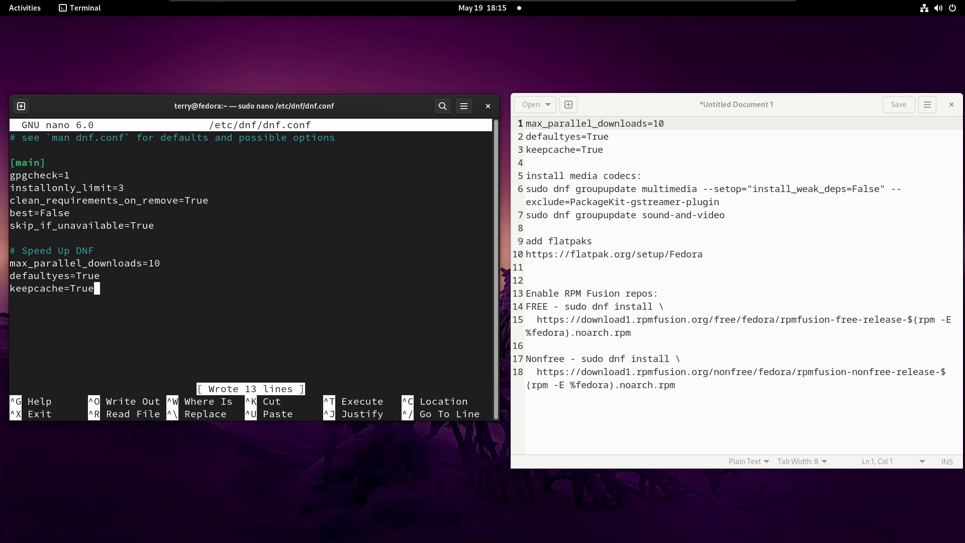
{"action": "key", "text": "ctrl+x"}
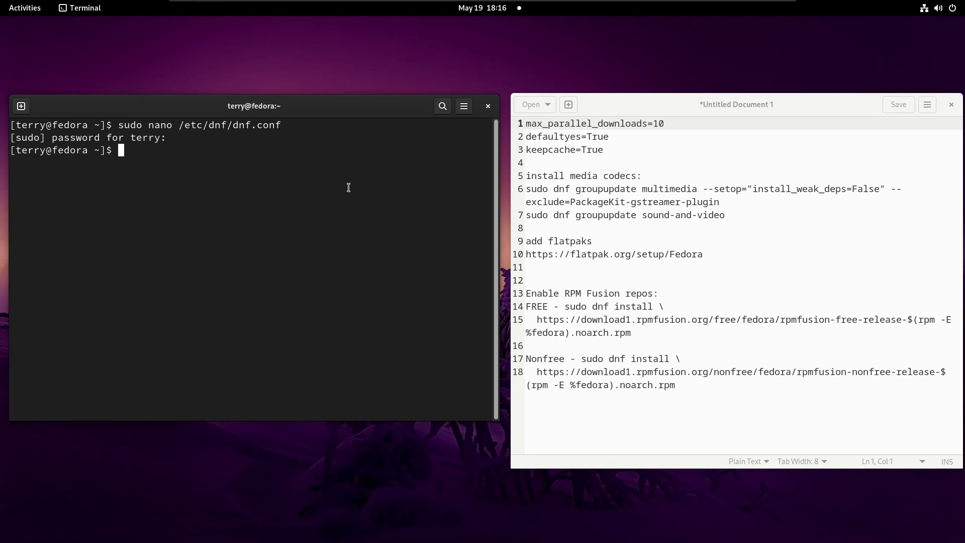
Step: Run the notes' command sudo dnf groupupdate multimedia --setop="install_weak_deps=False" --exclude=PackageKit-gstreamer-plugin in the terminal and accept the transaction
{"action": "left_click", "coordinate": [724, 202]}
{"action": "left_click_drag", "start_coordinate": [525, 176], "coordinate": [641, 176]}
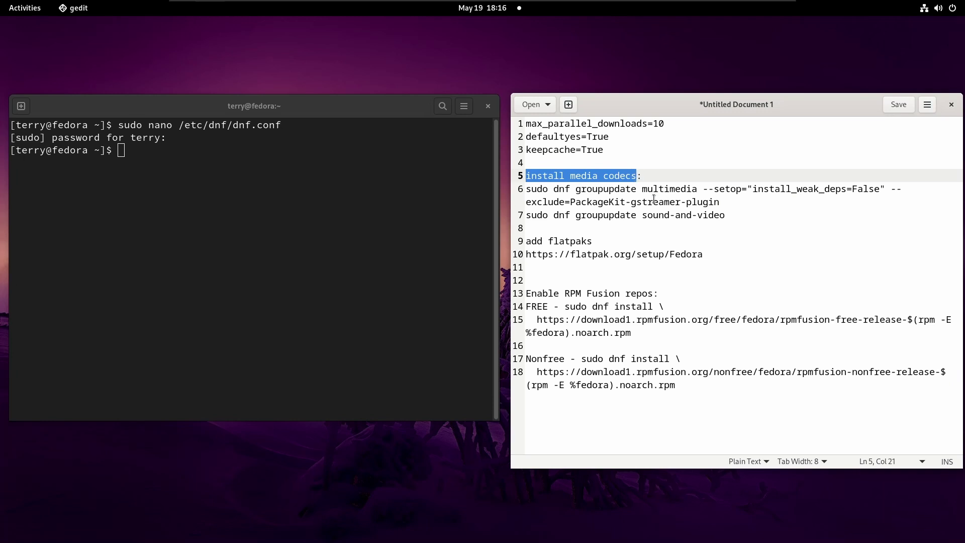
{"action": "left_click", "coordinate": [653, 202]}
{"action": "left_click", "coordinate": [168, 162]}
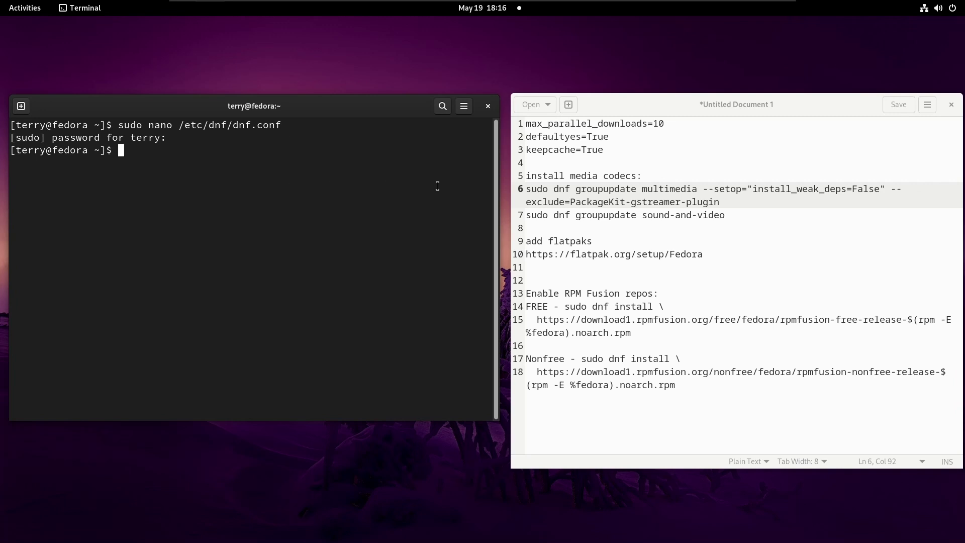
{"action": "left_click_drag", "start_coordinate": [526, 189], "coordinate": [729, 203]}
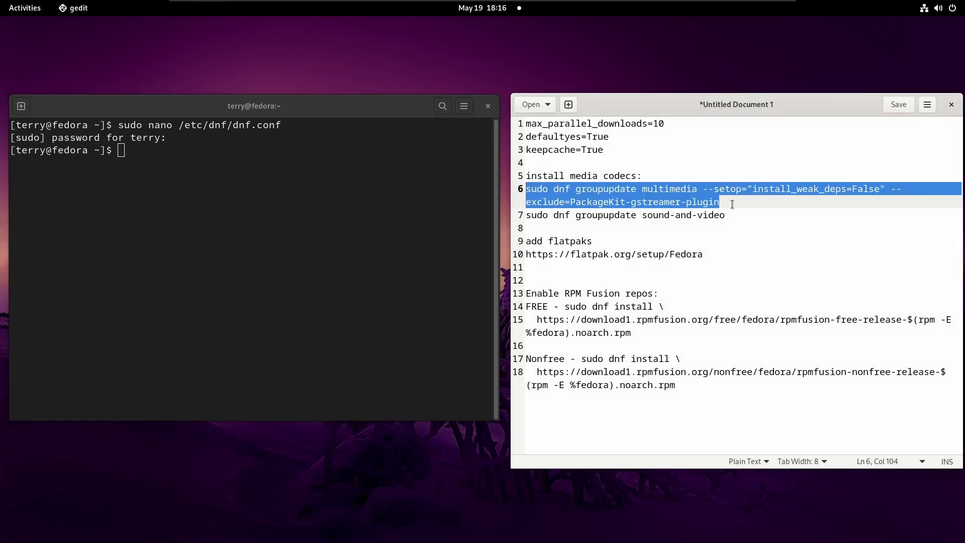
{"action": "right_click", "coordinate": [120, 172]}
{"action": "left_click", "coordinate": [155, 207]}
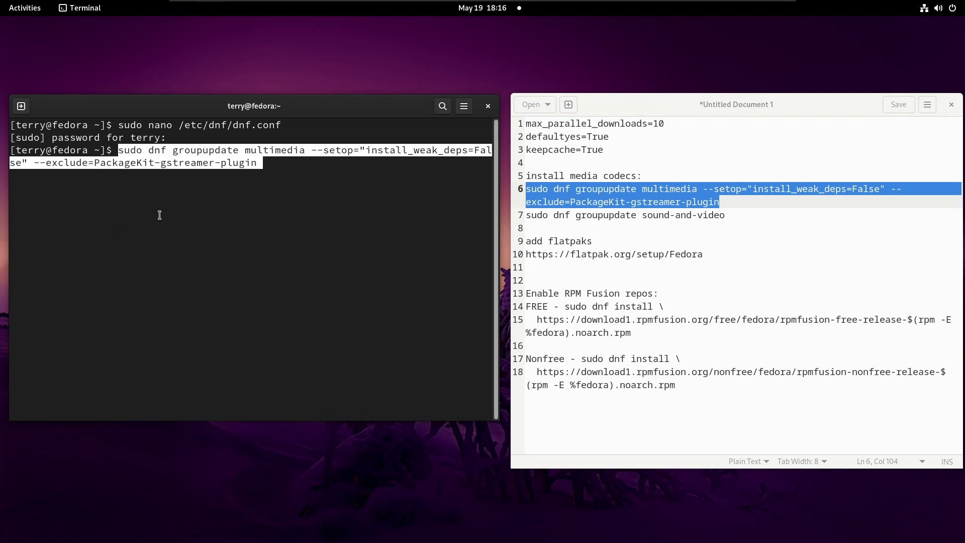
{"action": "key", "text": "Return"}
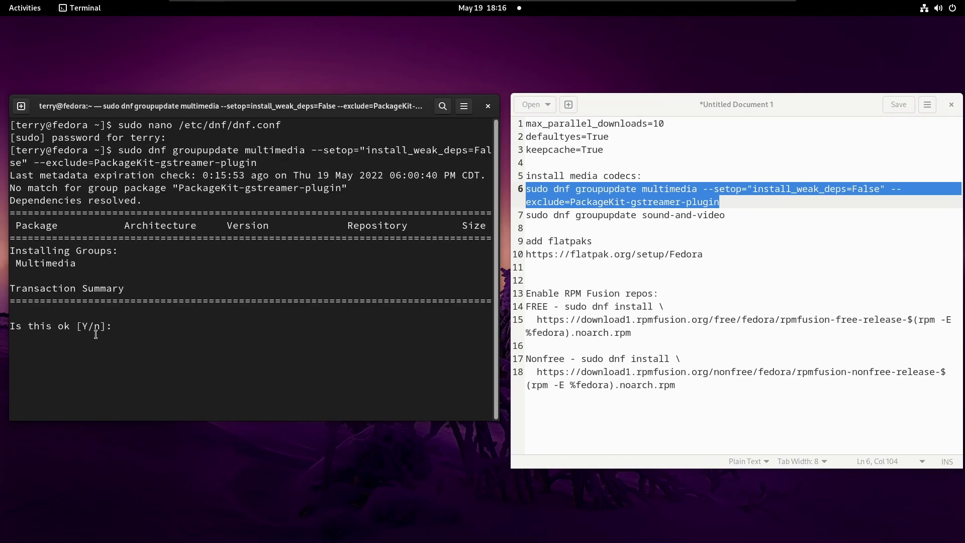
{"action": "double_click", "coordinate": [98, 327]}
{"action": "left_click", "coordinate": [99, 326]}
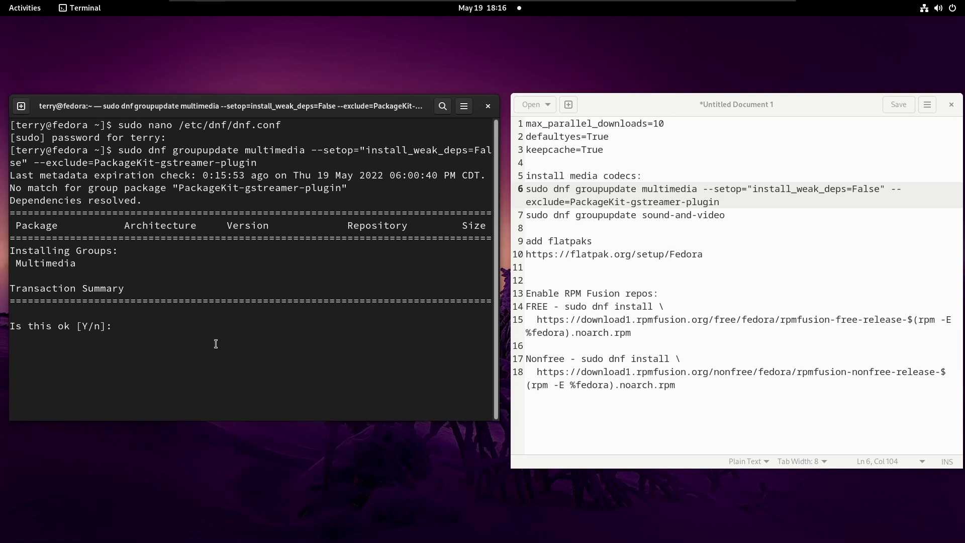
{"action": "key", "text": "Return"}
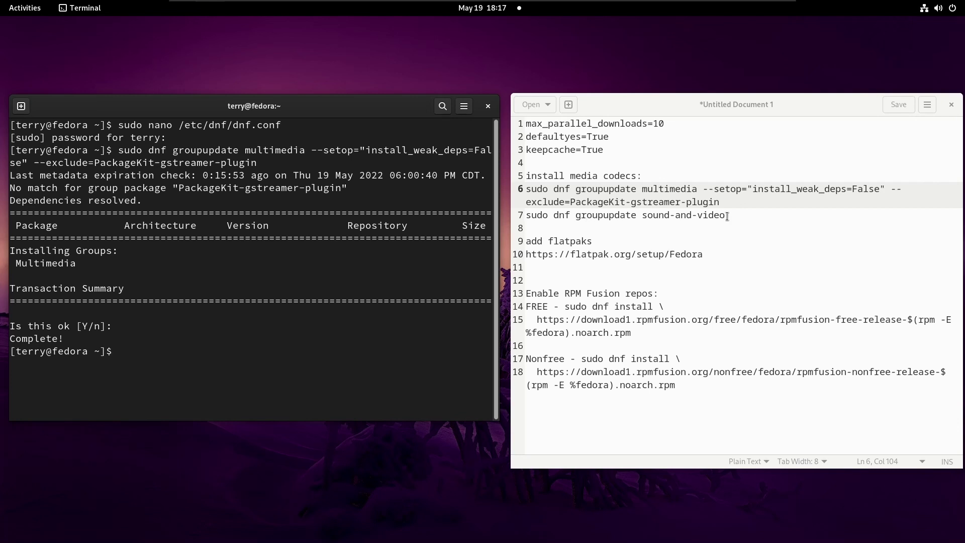
Step: Run sudo dnf groupupdate sound-and-video from the notes in the terminal and accept the transaction
{"action": "left_click_drag", "start_coordinate": [727, 216], "coordinate": [524, 211]}
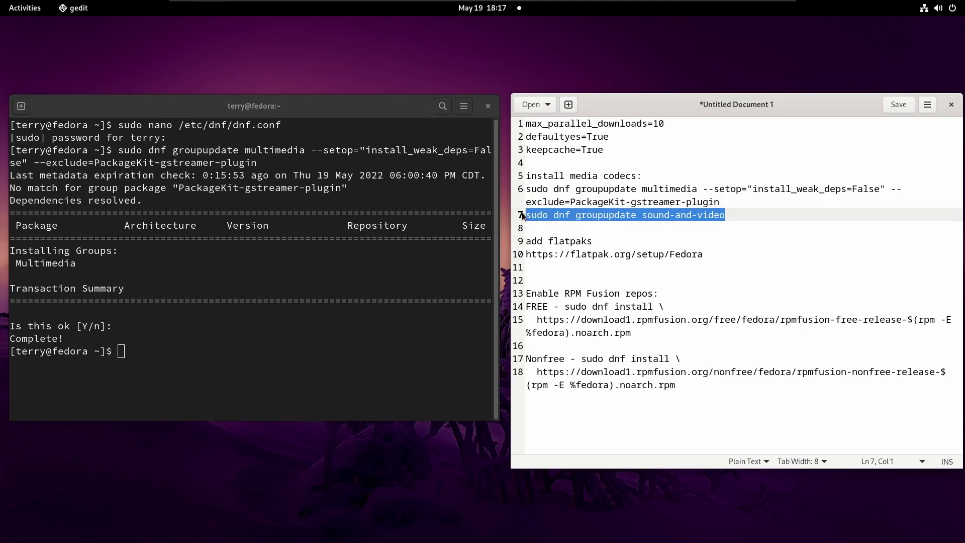
{"action": "left_click", "coordinate": [166, 351]}
{"action": "right_click", "coordinate": [166, 351]}
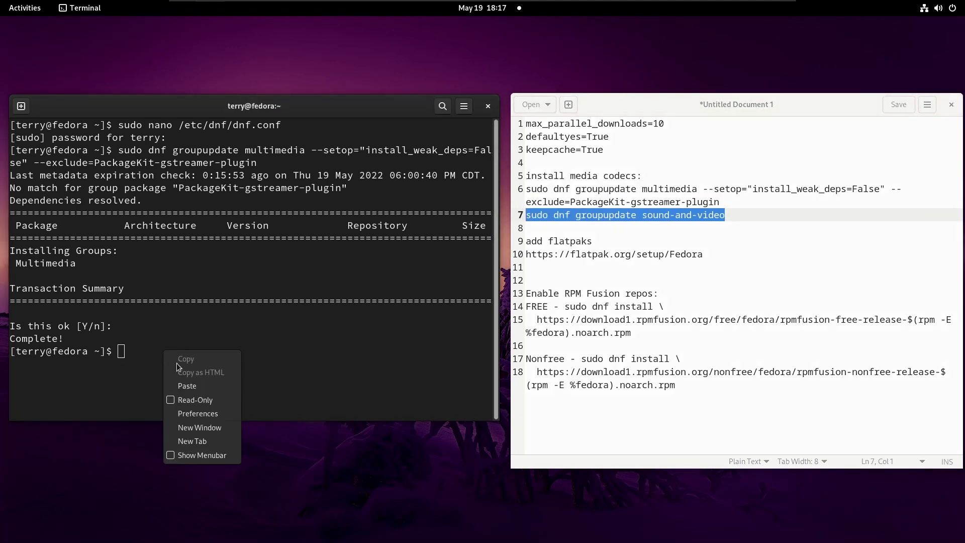
{"action": "left_click", "coordinate": [191, 384]}
{"action": "key", "text": "Return"}
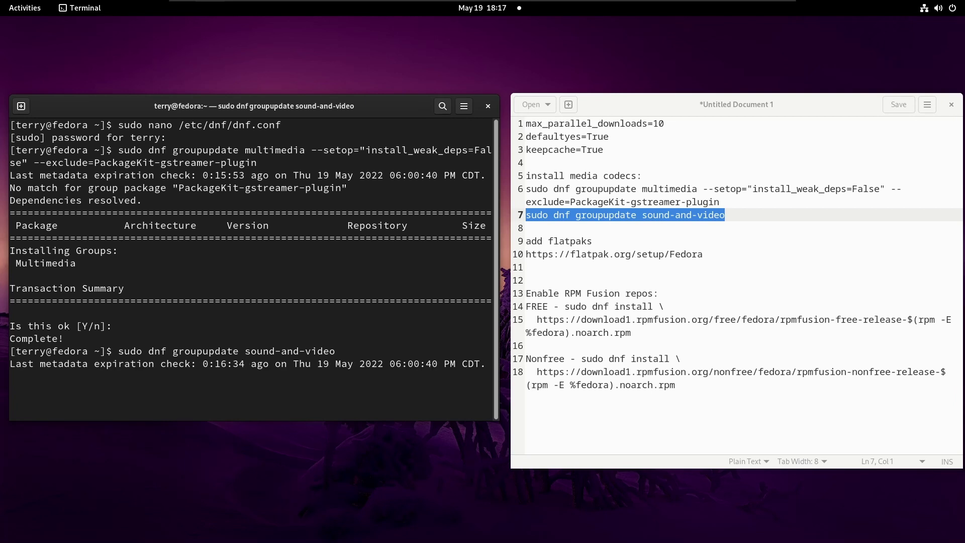
{"action": "key", "text": "Return"}
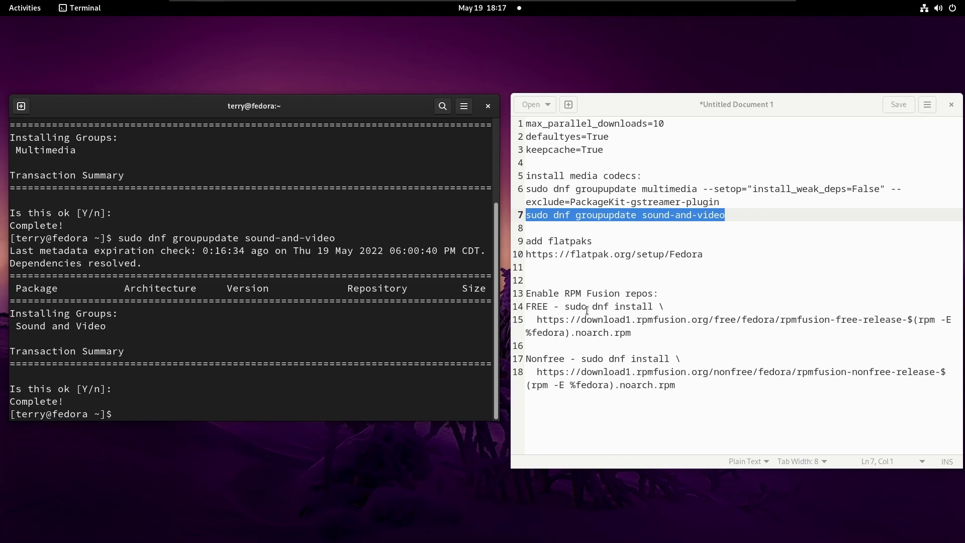
{"action": "left_click", "coordinate": [704, 255]}
{"action": "left_click_drag", "start_coordinate": [704, 255], "coordinate": [534, 255]}
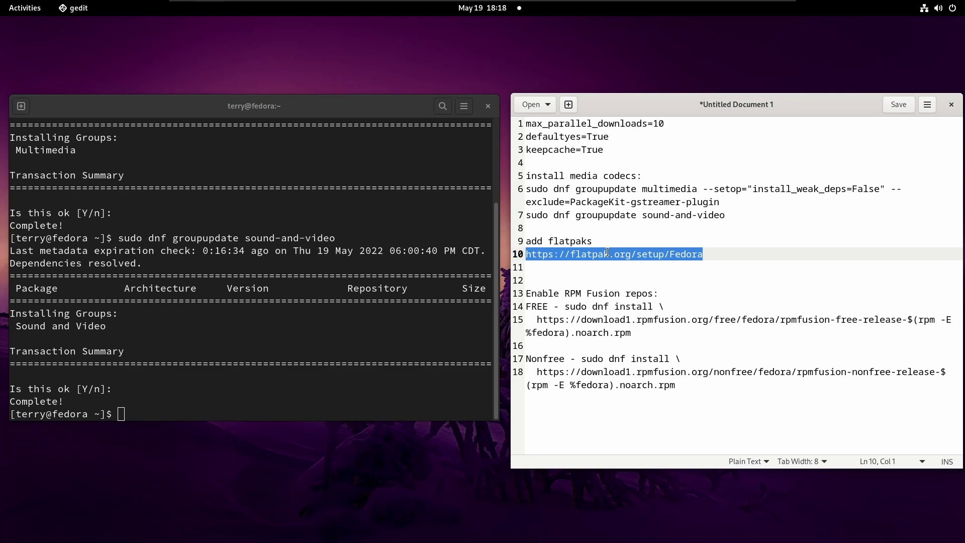
{"action": "right_click", "coordinate": [592, 255]}
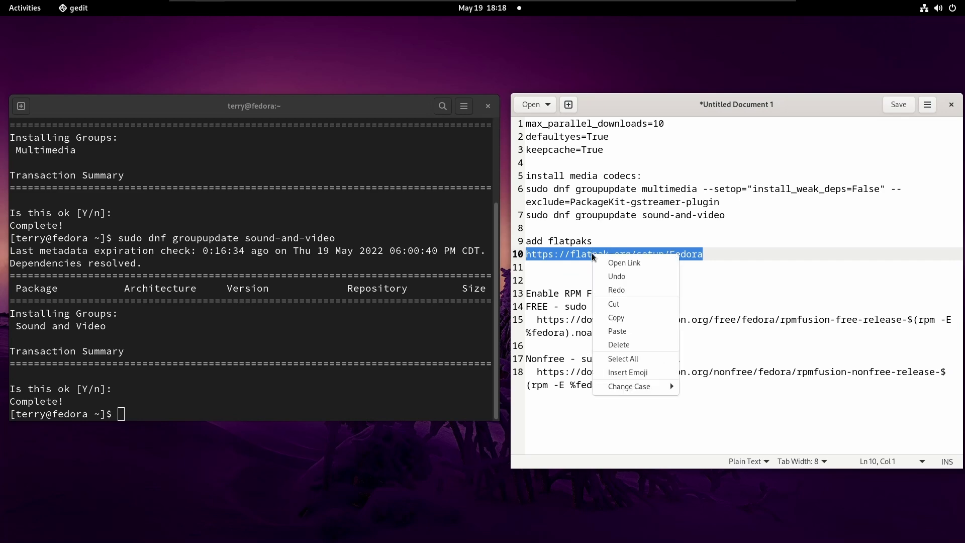
{"action": "left_click", "coordinate": [616, 316]}
{"action": "key", "text": "super"}
{"action": "type", "text": "fire"}
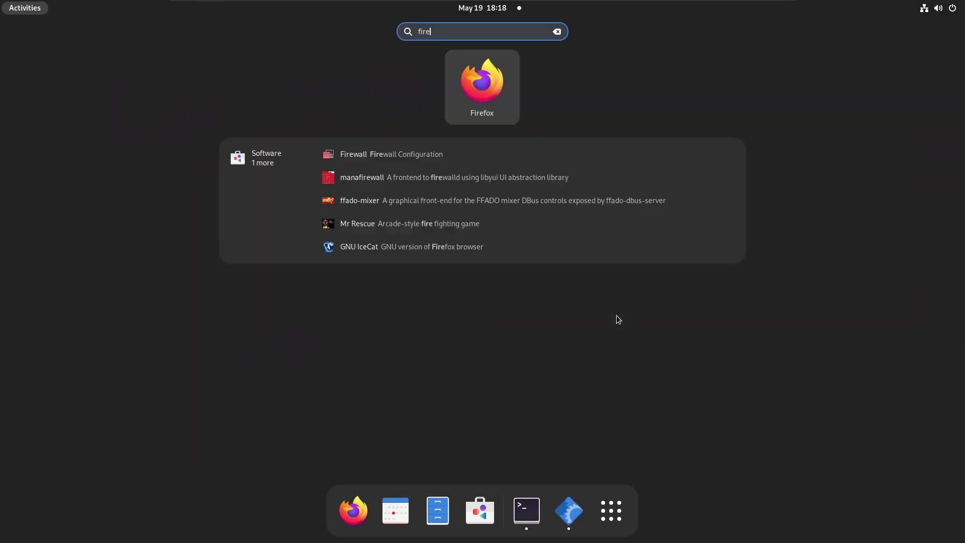
{"action": "key", "text": "Return"}
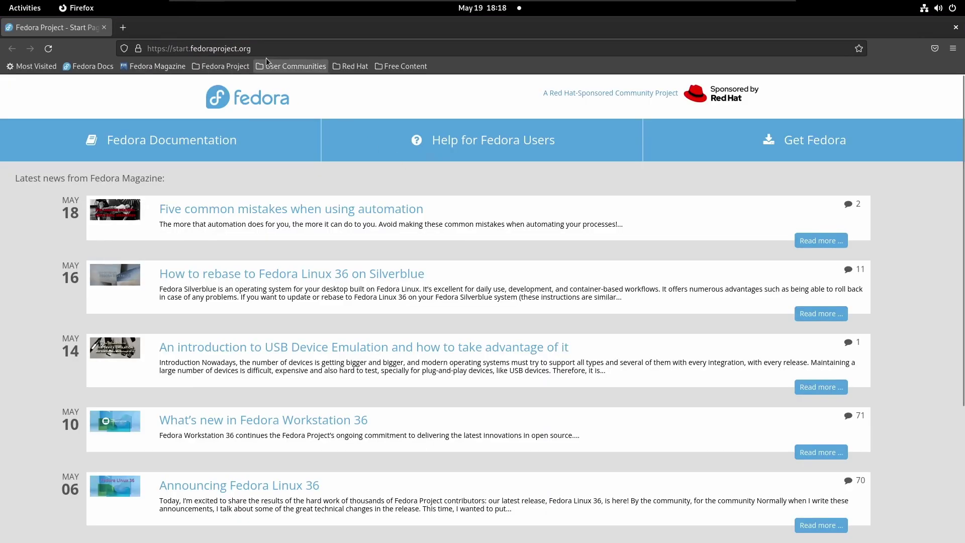
{"action": "left_click", "coordinate": [260, 50]}
{"action": "key", "text": "ctrl+v"}
{"action": "key", "text": "Return"}
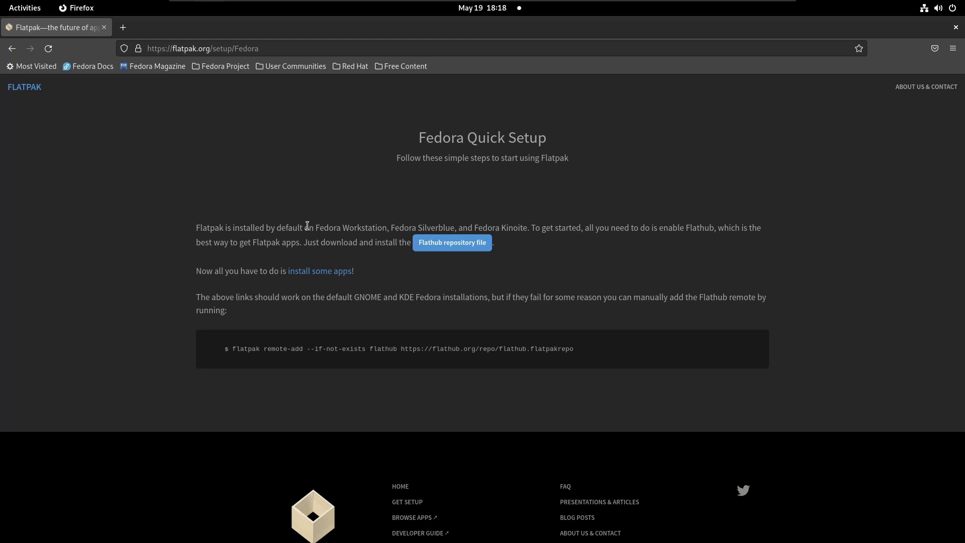
Step: Open the Flathub repository file from the Fedora Quick Setup page and install Flathub in Software, authenticating with the account password
{"action": "left_click", "coordinate": [444, 252]}
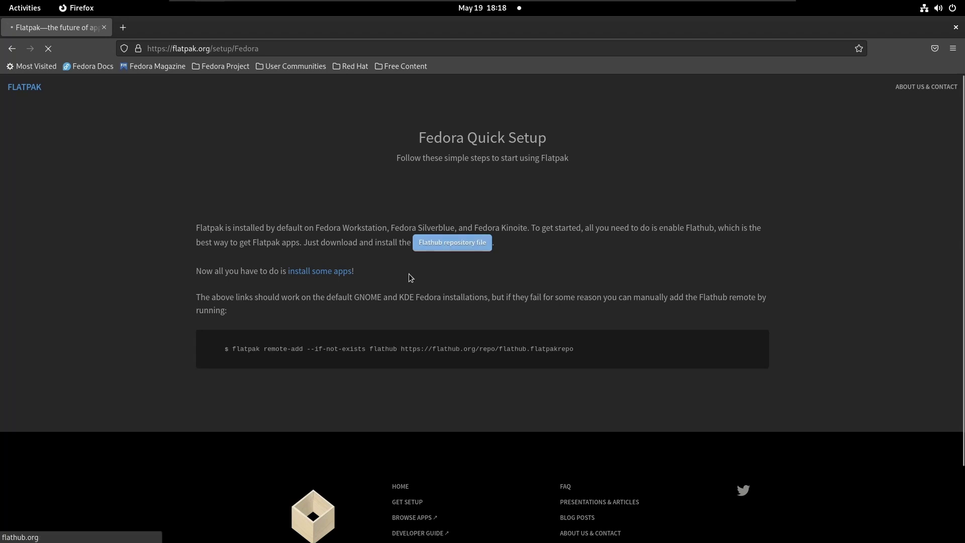
{"action": "left_click", "coordinate": [777, 80]}
{"action": "left_click_drag", "start_coordinate": [331, 57], "coordinate": [468, 69]}
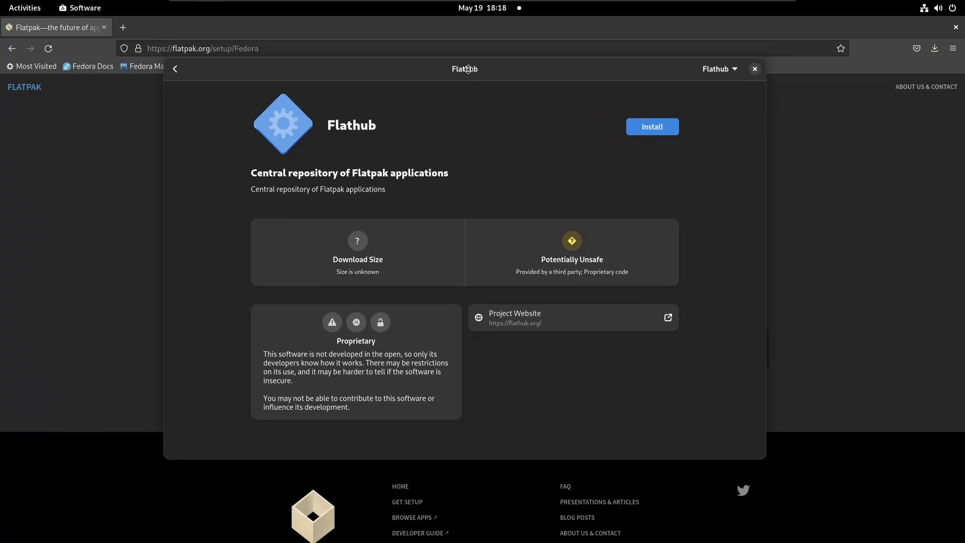
{"action": "left_click", "coordinate": [640, 129]}
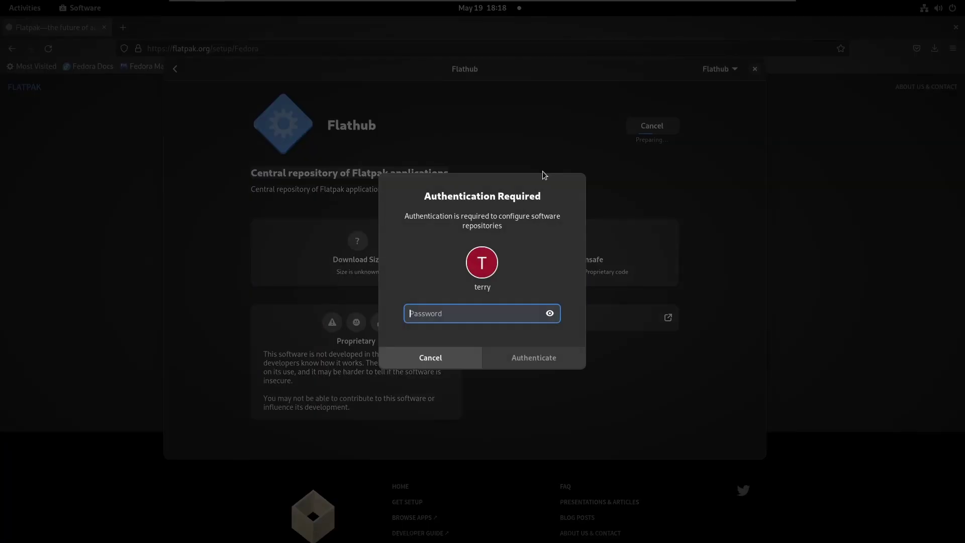
{"action": "type", "text": "********"}
{"action": "key", "text": "Return"}
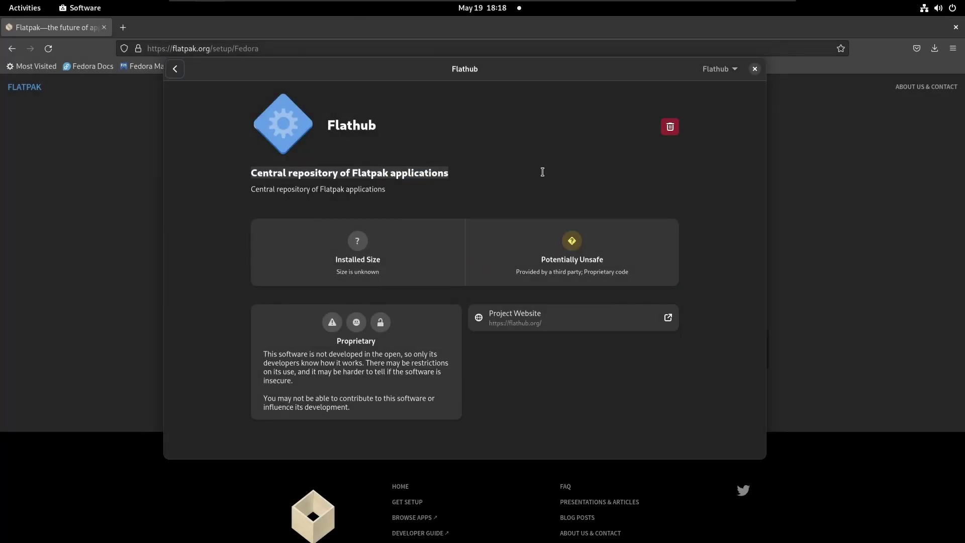
Step: Close the Software window and Firefox to return to the terminal and the notes document
{"action": "left_click", "coordinate": [553, 172]}
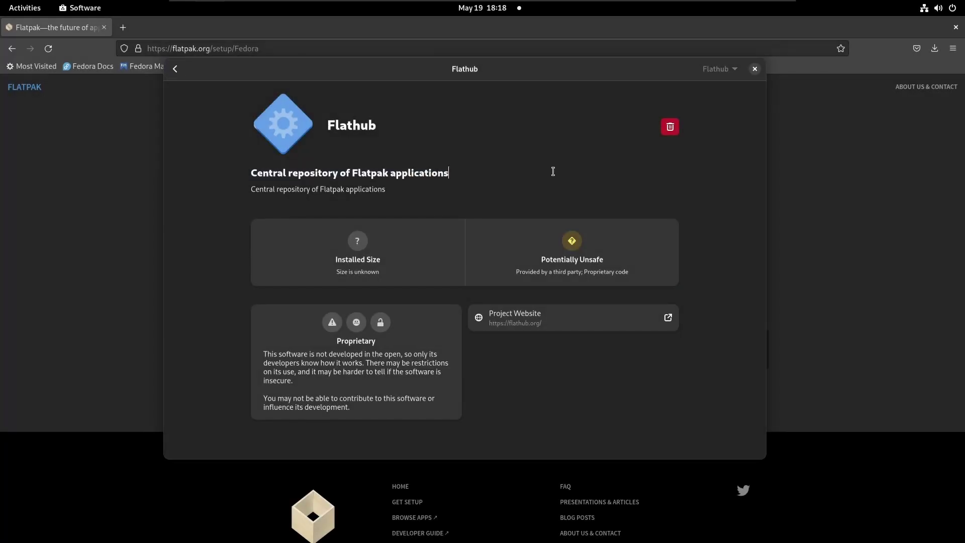
{"action": "left_click", "coordinate": [754, 70]}
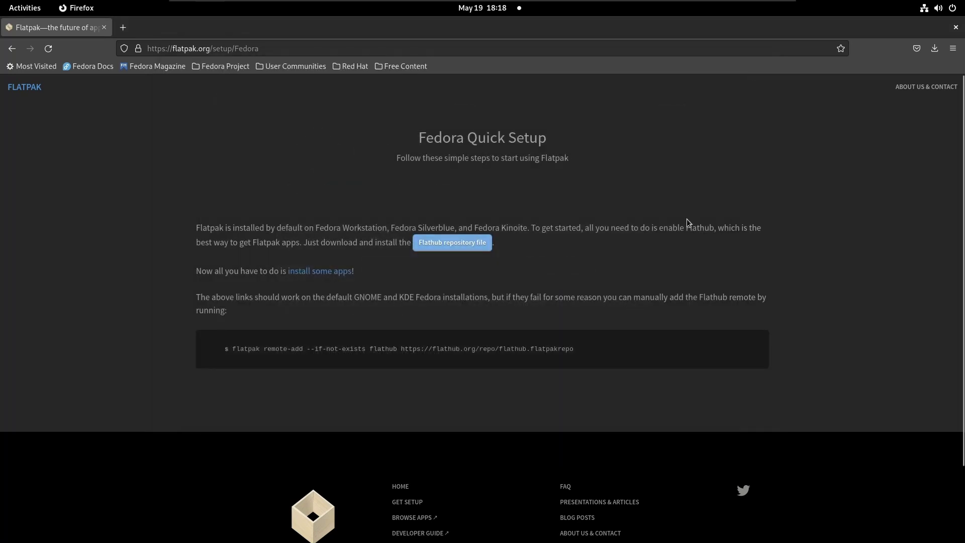
{"action": "left_click", "coordinate": [955, 27]}
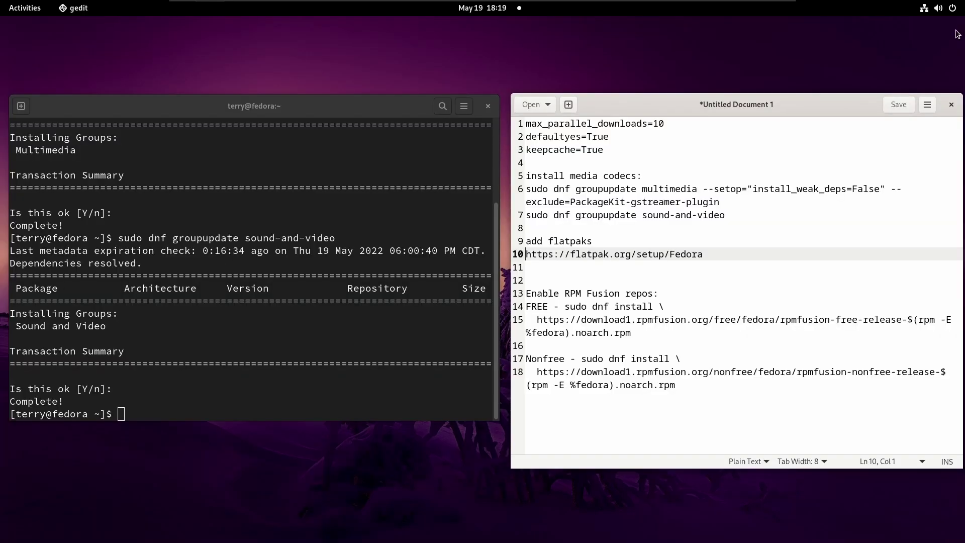
Step: Examine the free and nonfree RPM Fusion install commands in the notes document
{"action": "left_click", "coordinate": [630, 319]}
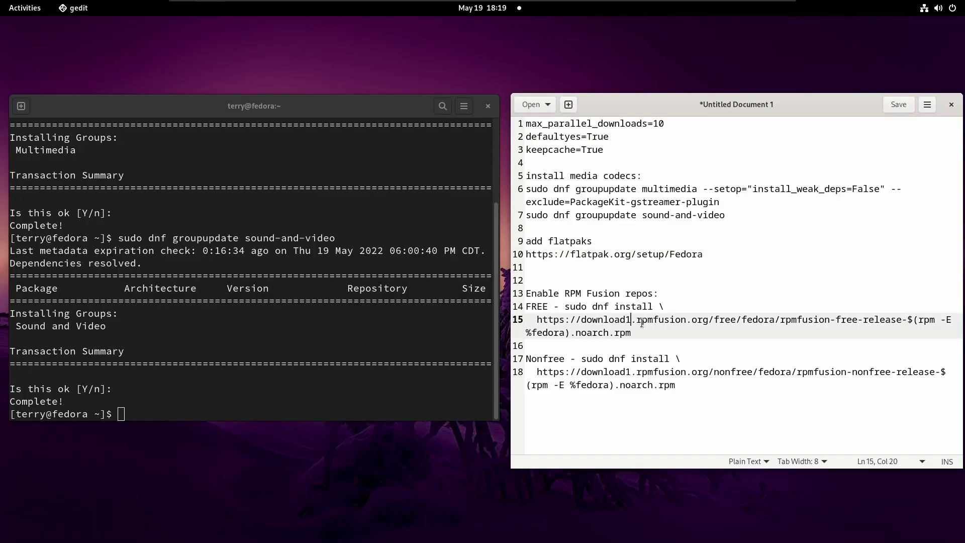
{"action": "left_click", "coordinate": [162, 410]}
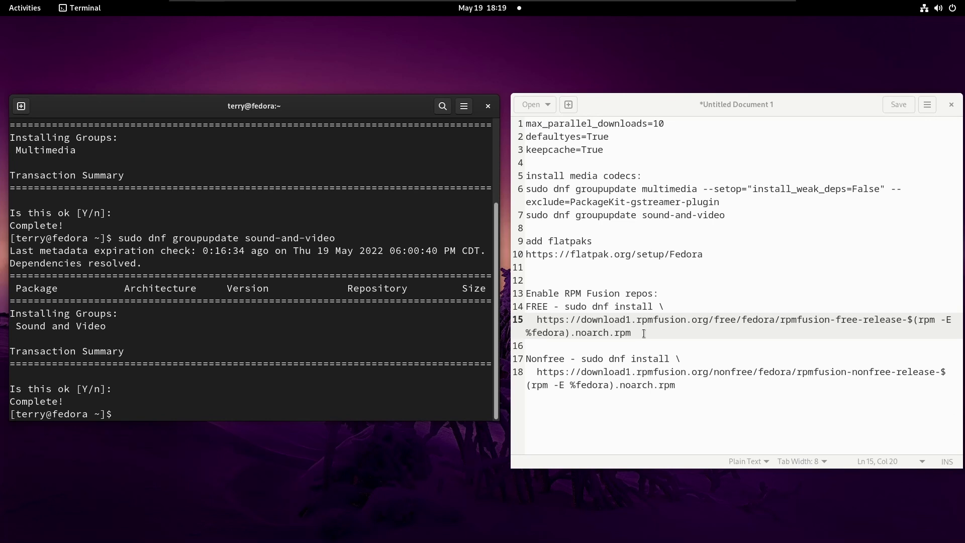
{"action": "left_click_drag", "start_coordinate": [644, 333], "coordinate": [603, 321]}
{"action": "left_click", "coordinate": [660, 372]}
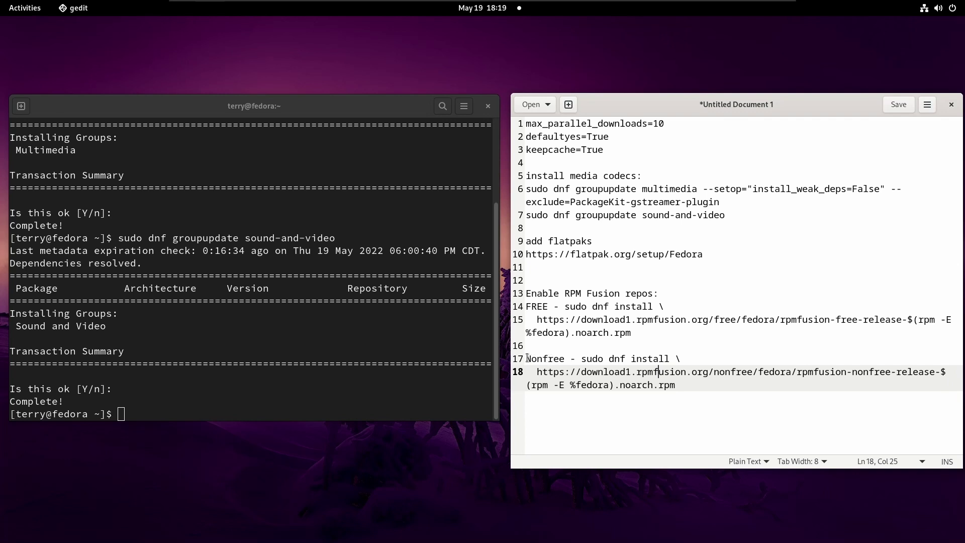
{"action": "left_click_drag", "start_coordinate": [528, 358], "coordinate": [627, 360]}
{"action": "left_click", "coordinate": [626, 360]}
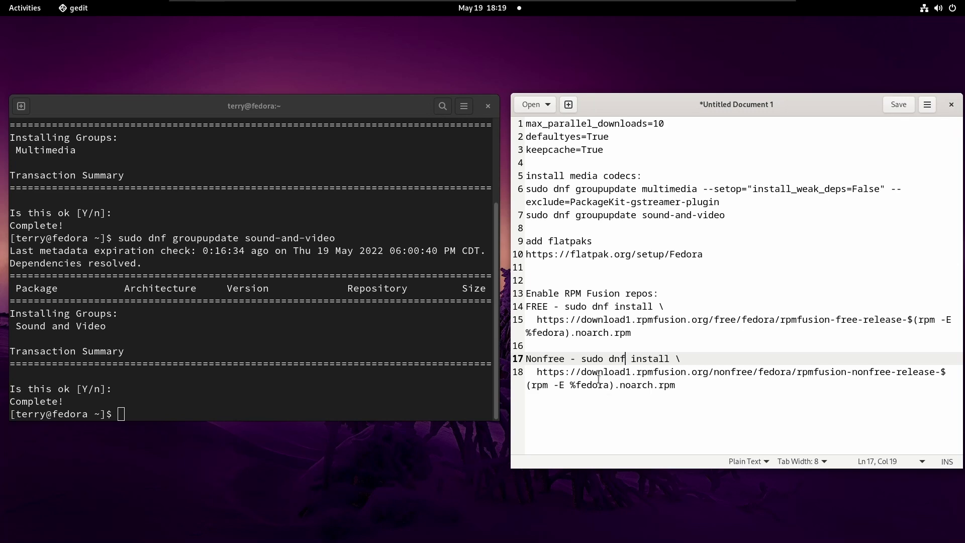
{"action": "key", "text": "super"}
{"action": "left_click", "coordinate": [586, 406]}
Step: Run the notes' sudo dnf install command for the rpmfusion-free-release package in the terminal and accept the installation
{"action": "left_click_drag", "start_coordinate": [565, 306], "coordinate": [633, 333]}
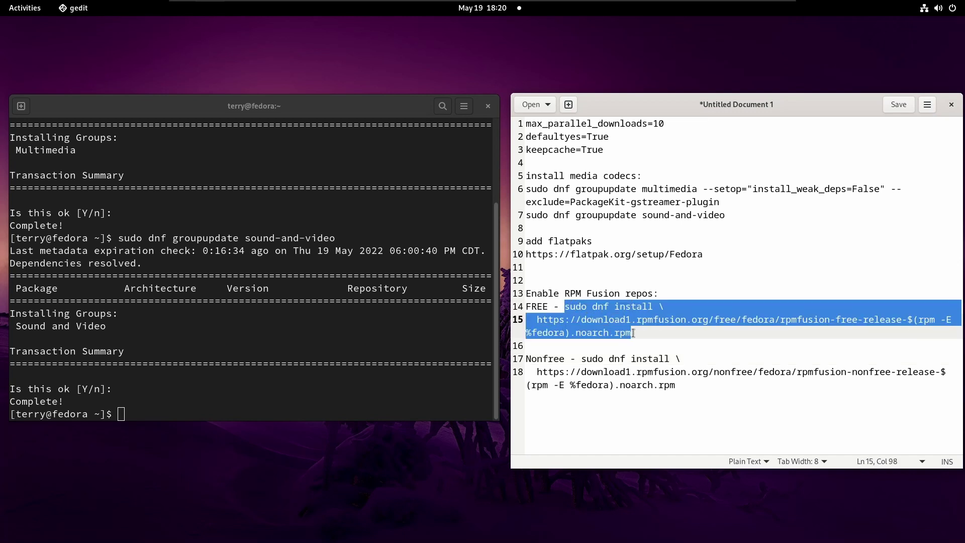
{"action": "left_click", "coordinate": [216, 412]}
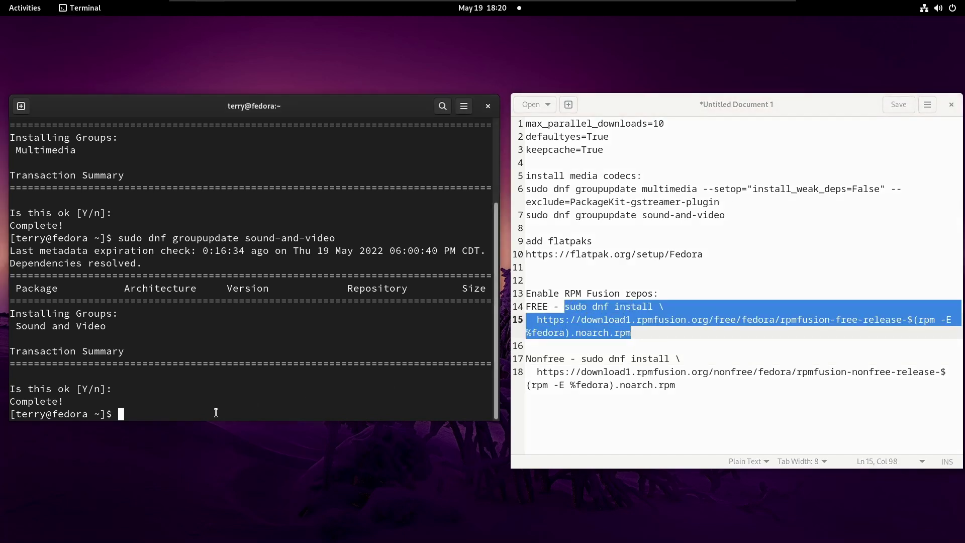
{"action": "key", "text": "ctrl+shift+v"}
{"action": "key", "text": "Return"}
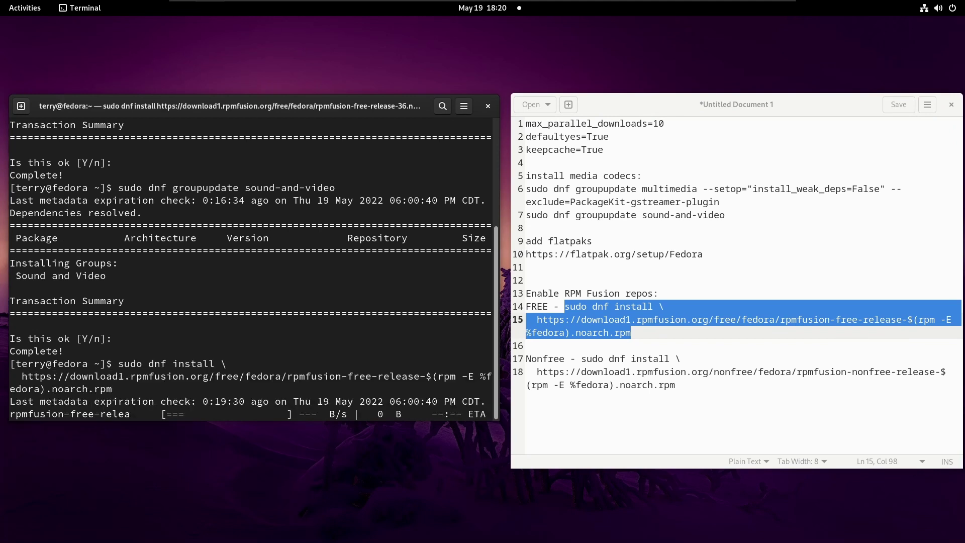
{"action": "key", "text": "Return"}
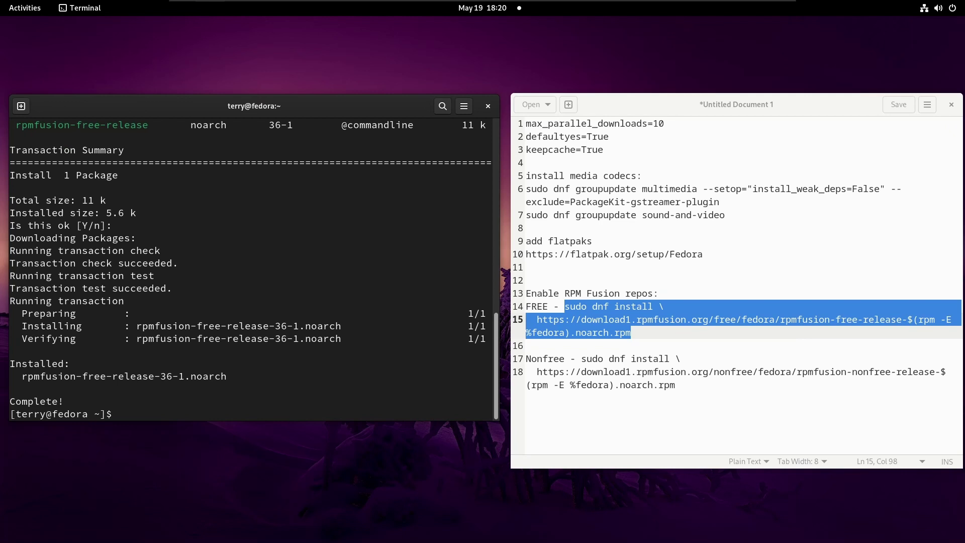
Step: Run the notes' sudo dnf install command for the rpmfusion-nonfree-release package in the terminal and accept the installation
{"action": "left_click", "coordinate": [537, 373]}
{"action": "left_click_drag", "start_coordinate": [544, 372], "coordinate": [676, 384]}
{"action": "left_click", "coordinate": [641, 372]}
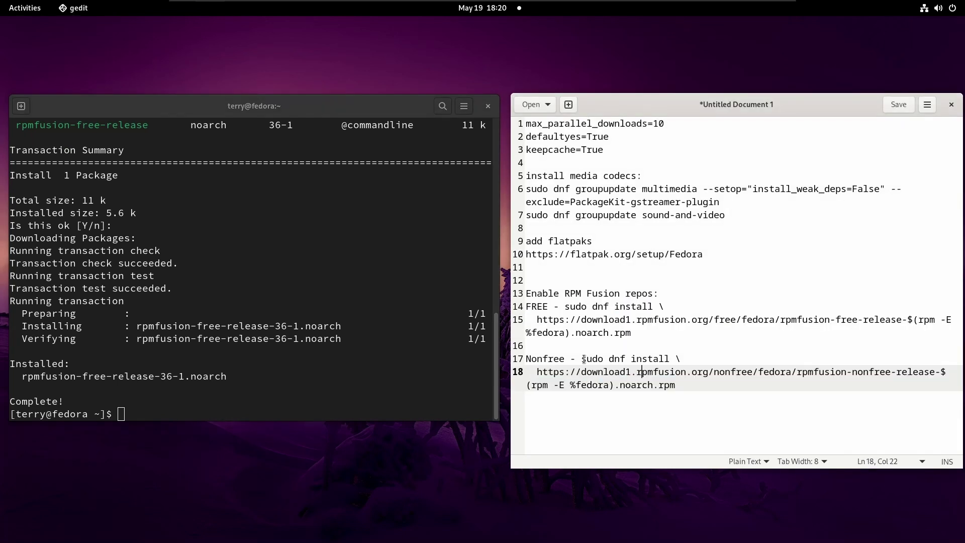
{"action": "left_click_drag", "start_coordinate": [582, 359], "coordinate": [687, 385]}
{"action": "key", "text": "ctrl+c"}
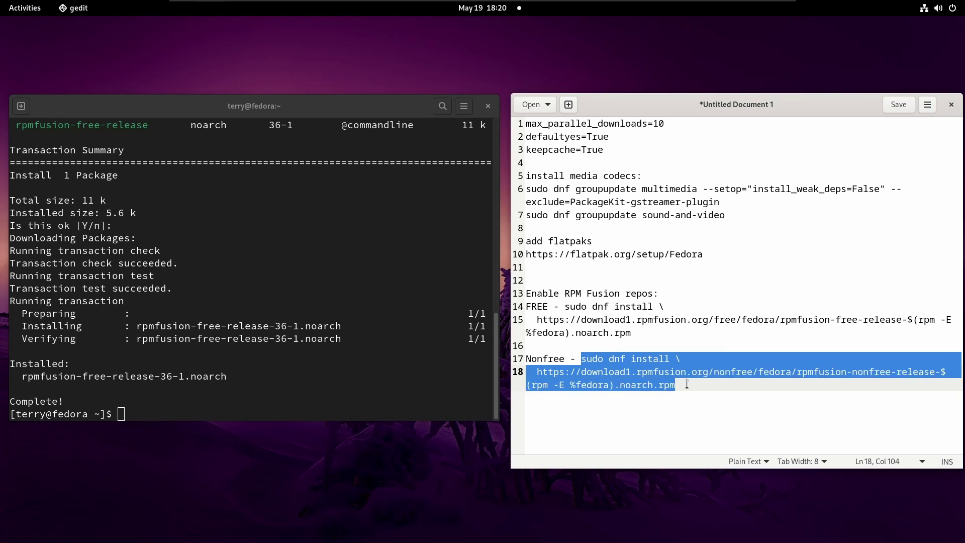
{"action": "left_click", "coordinate": [135, 414]}
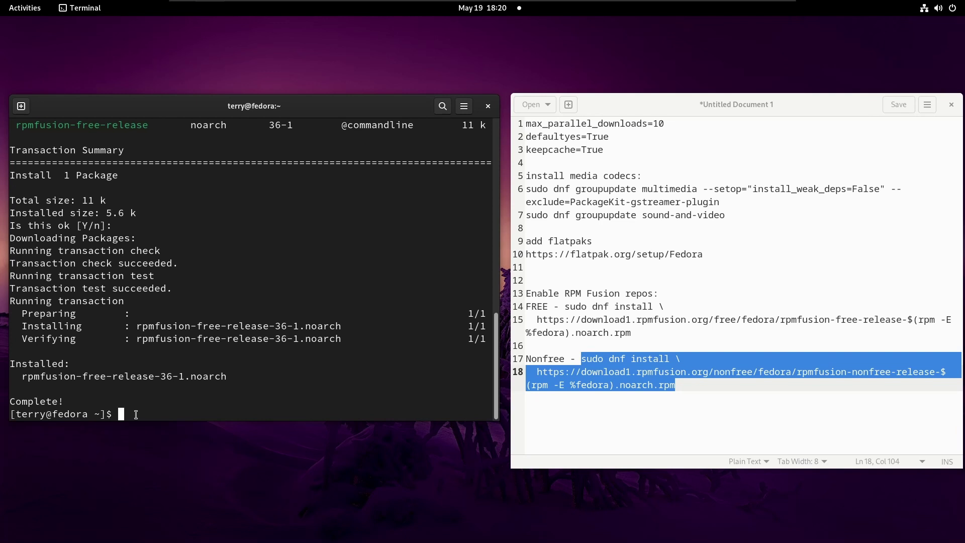
{"action": "key", "text": "ctrl+shift+v"}
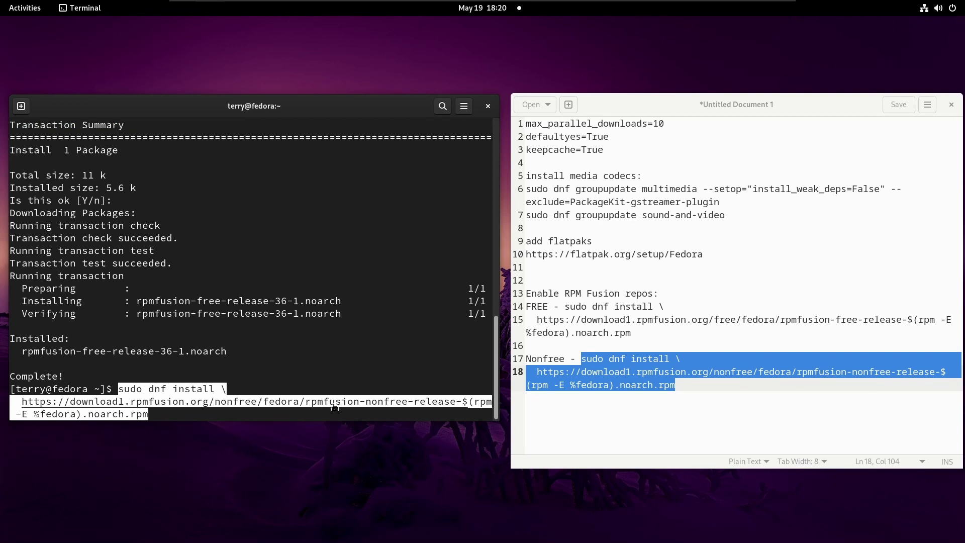
{"action": "key", "text": "Return"}
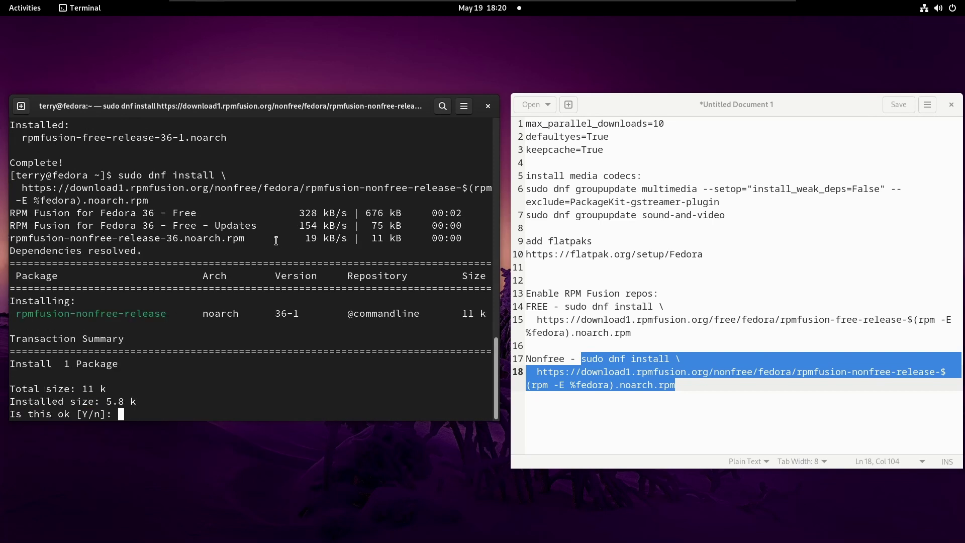
{"action": "key", "text": "Return"}
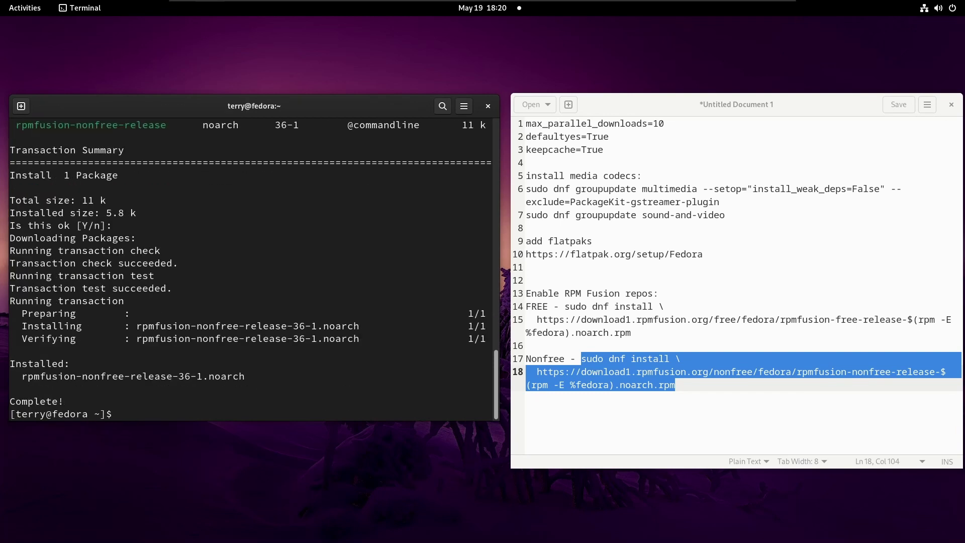
Step: Close the terminal and close the untitled notes document without saving it
{"action": "left_click", "coordinate": [488, 106]}
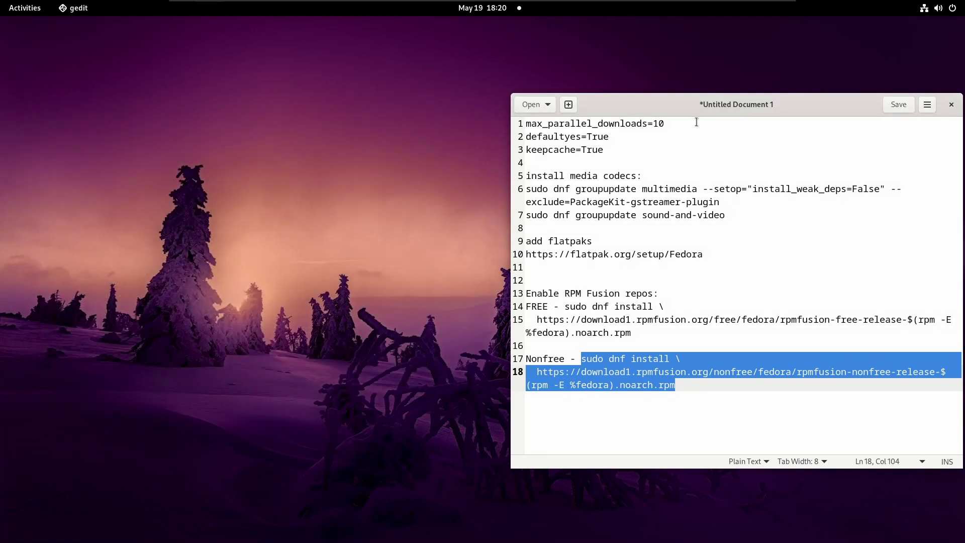
{"action": "key", "text": "ctrl+w"}
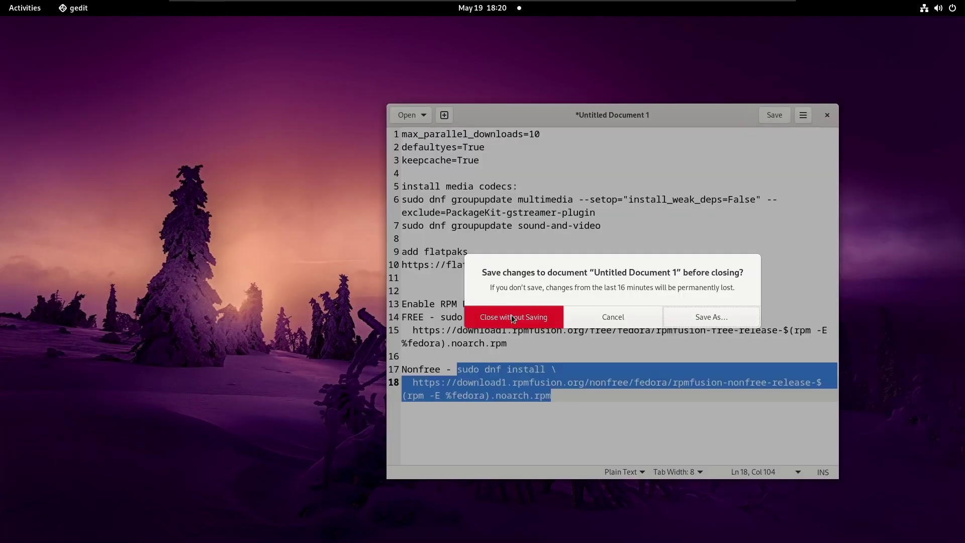
{"action": "left_click", "coordinate": [511, 317]}
Step: Open Software, search for chrome and install the first Google Chrome entry, the google-chrome (RPM) package
{"action": "key", "text": "super"}
{"action": "type", "text": "softwa"}
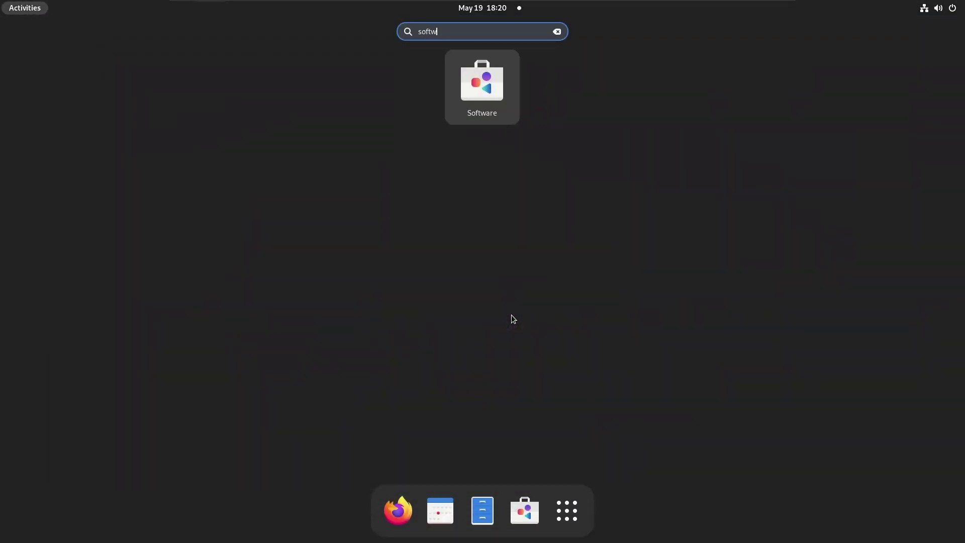
{"action": "key", "text": "Return"}
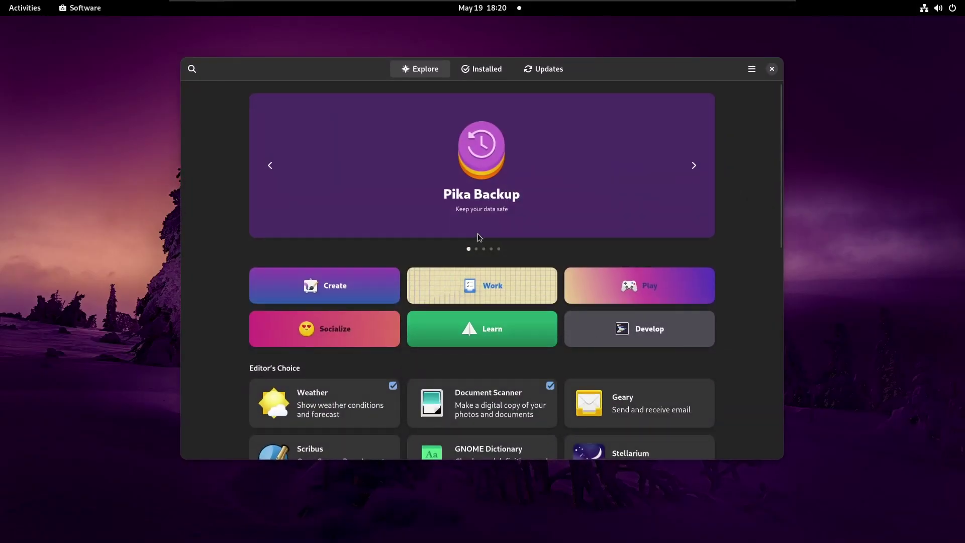
{"action": "type", "text": "chrome"}
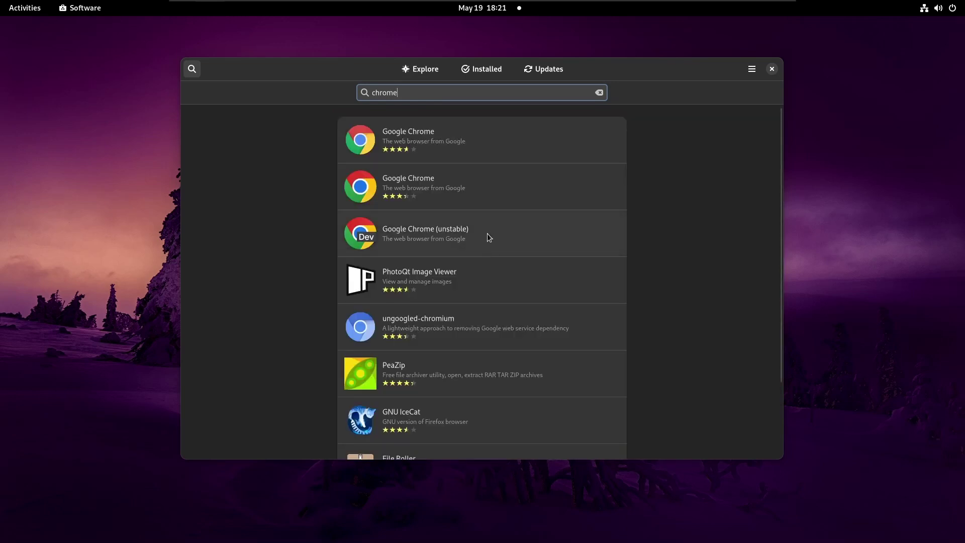
{"action": "left_click", "coordinate": [496, 137]}
{"action": "left_click", "coordinate": [653, 132]}
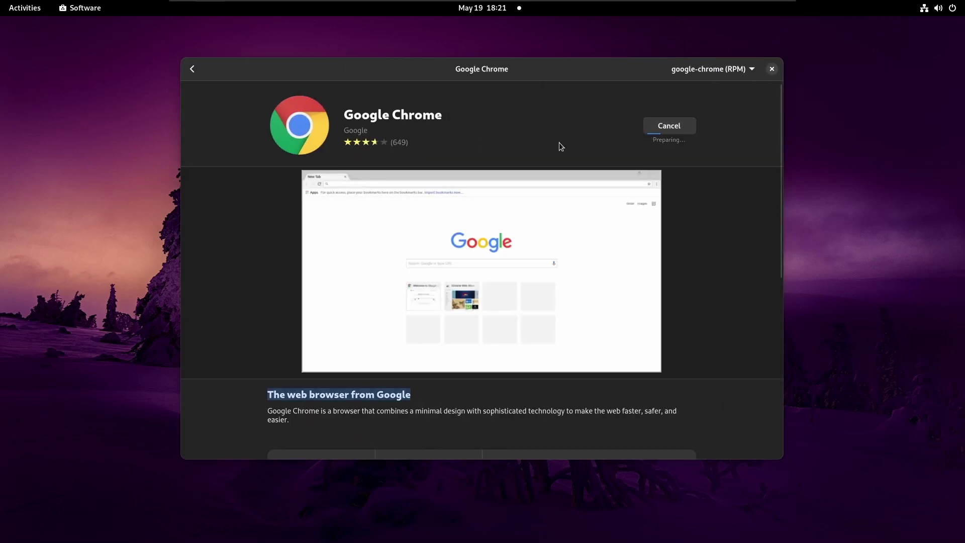
Step: Examine the source details of the Google Chrome package while it installs
{"action": "left_click", "coordinate": [720, 72]}
{"action": "left_click", "coordinate": [556, 105]}
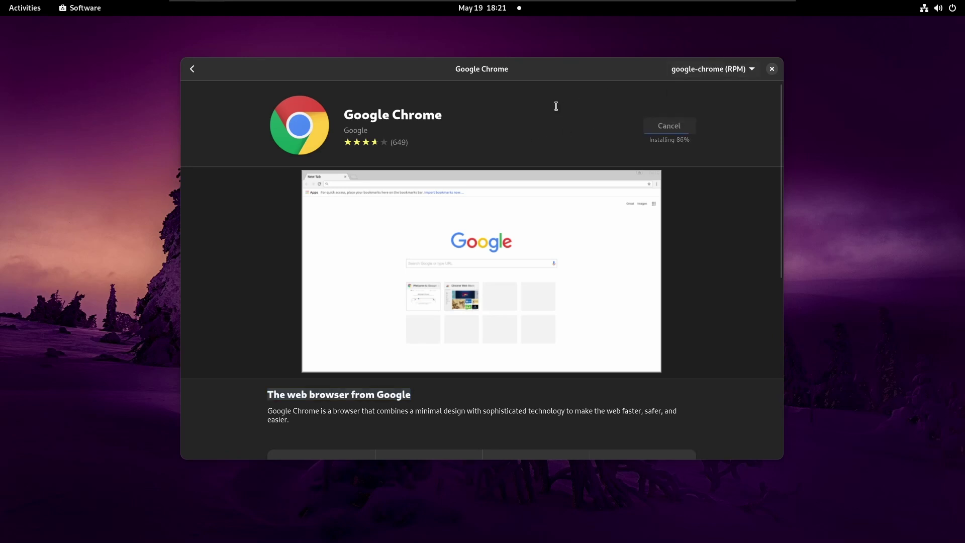
{"action": "left_click", "coordinate": [709, 73]}
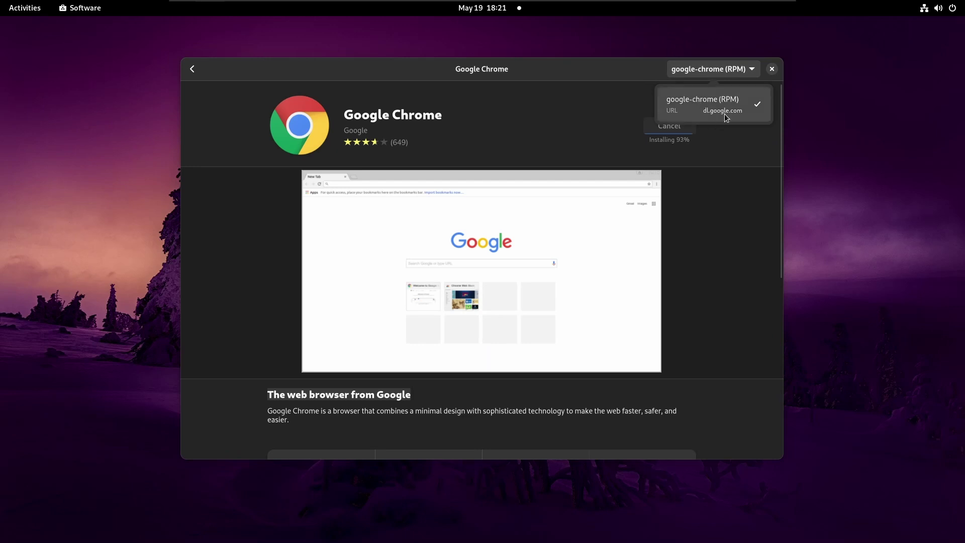
{"action": "left_click", "coordinate": [504, 147]}
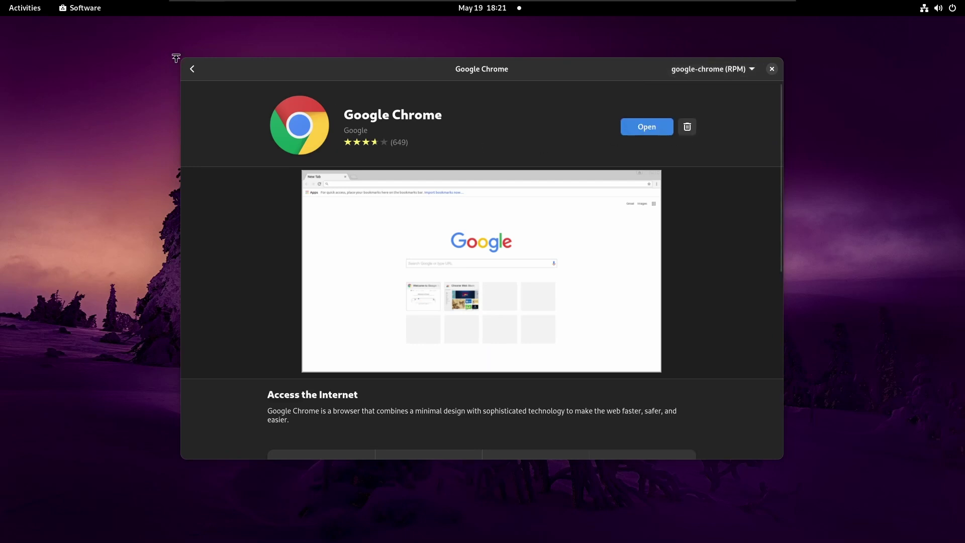
Step: Search Software for discord, open the Discord page and examine its Flathub (Flatpak) source details
{"action": "left_click", "coordinate": [191, 69]}
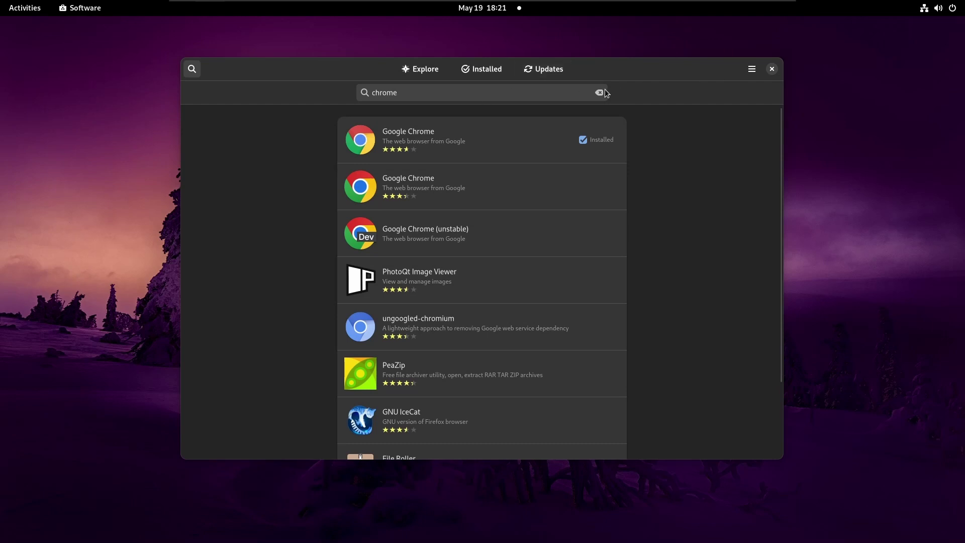
{"action": "left_click", "coordinate": [561, 96]}
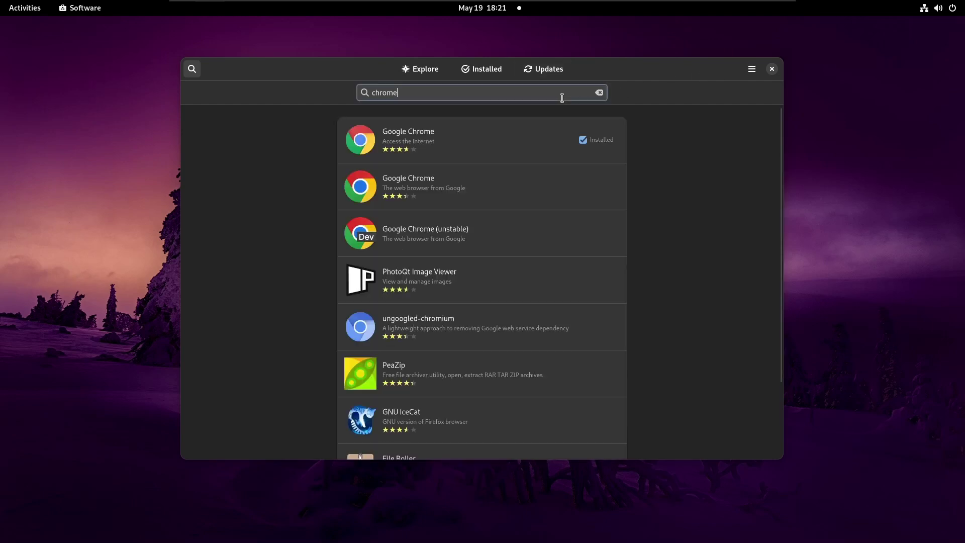
{"action": "type", "text": "discord"}
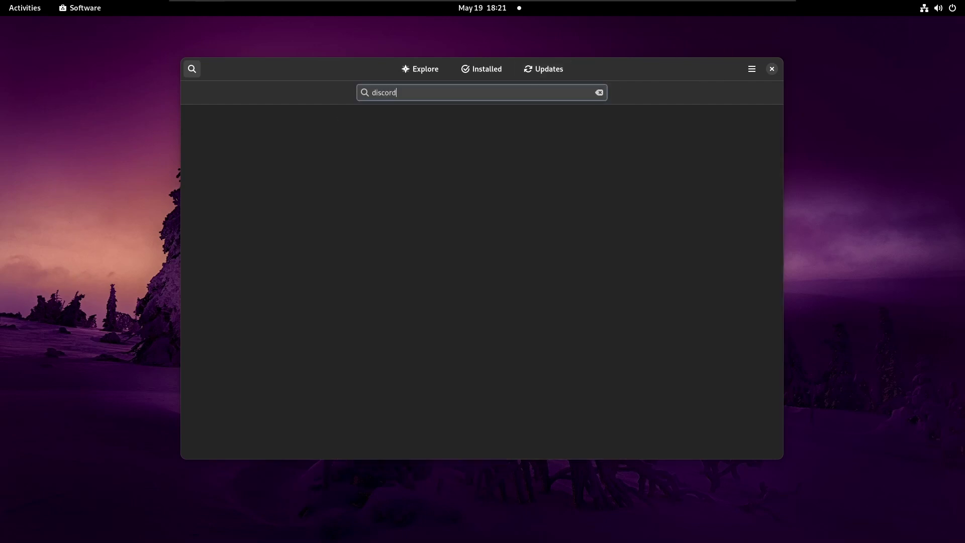
{"action": "left_click", "coordinate": [432, 153]}
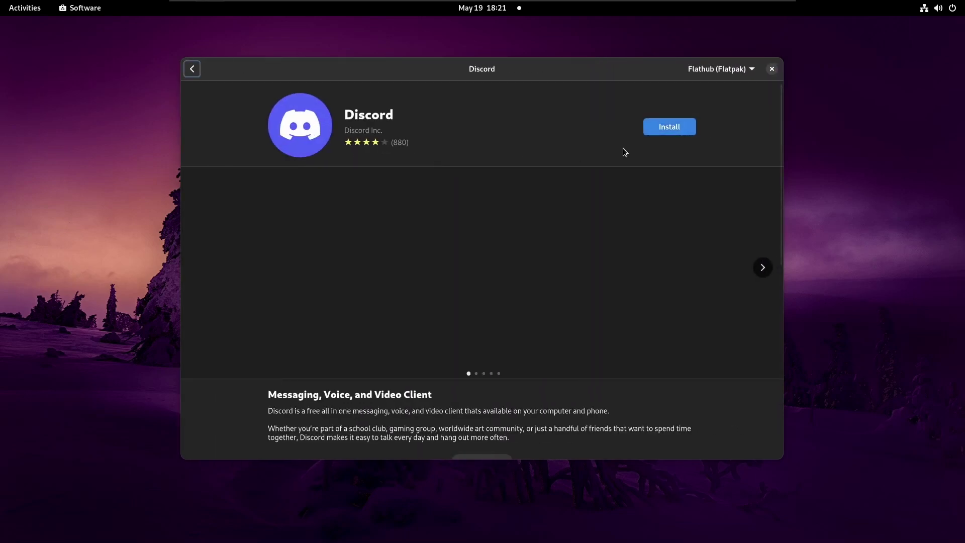
{"action": "left_click", "coordinate": [742, 78]}
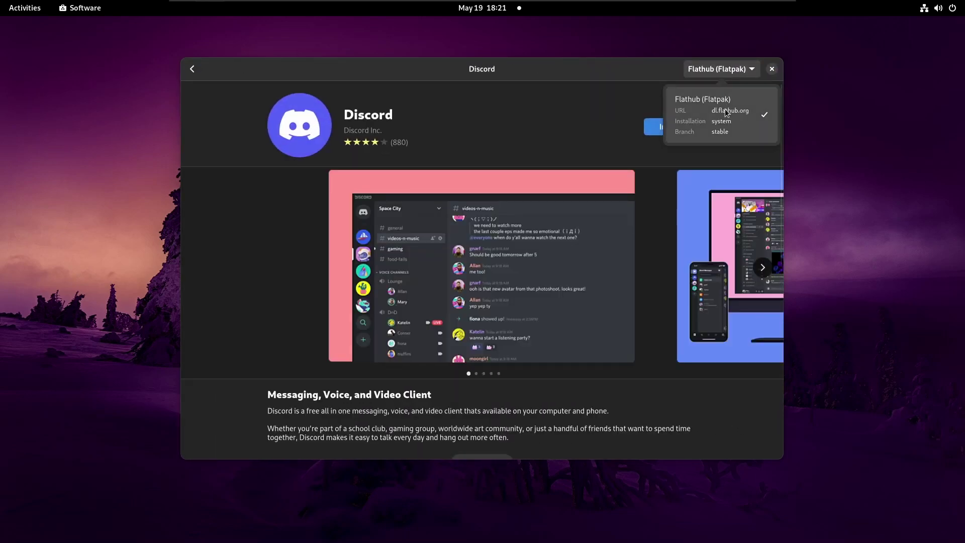
{"action": "left_click", "coordinate": [603, 102]}
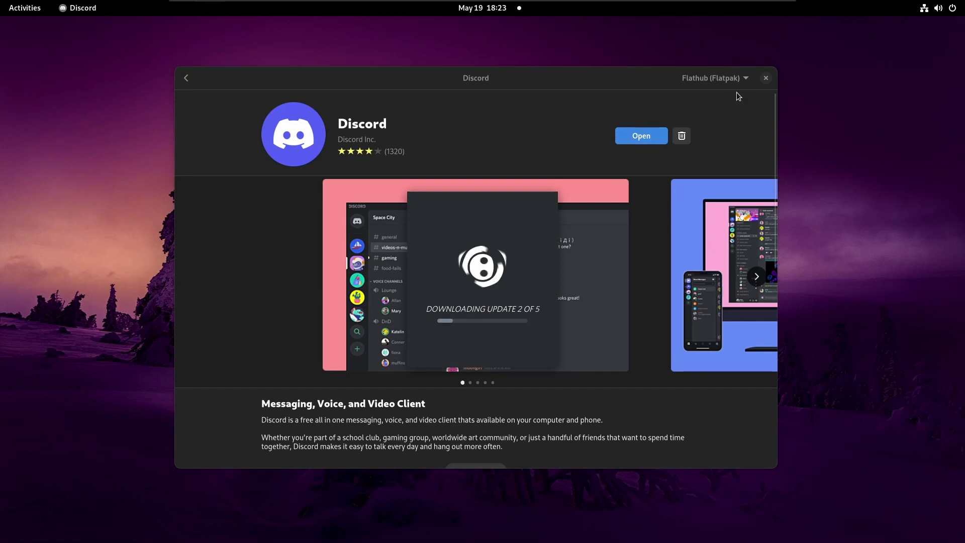
Step: Close the Software window, reposition the Discord window and close it as well
{"action": "left_click", "coordinate": [765, 79]}
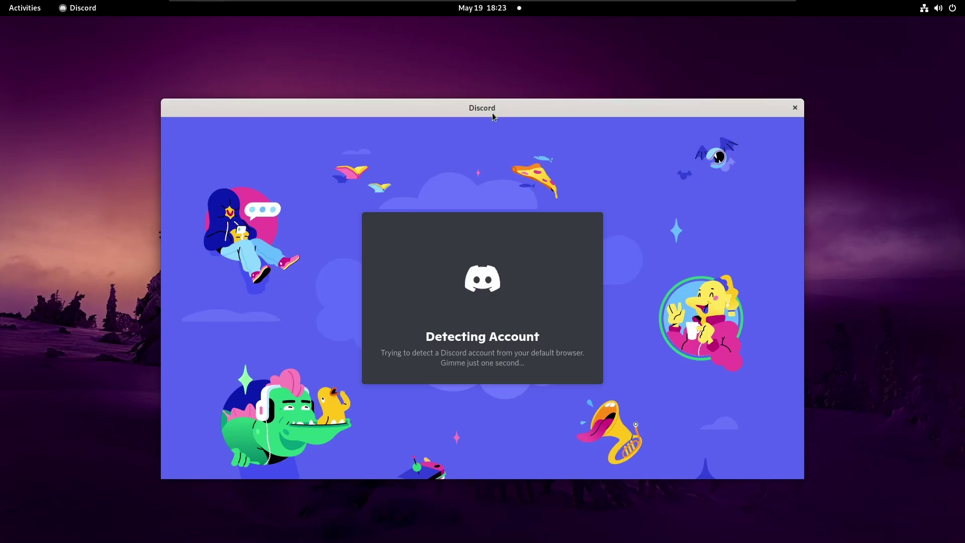
{"action": "left_click_drag", "start_coordinate": [493, 114], "coordinate": [465, 90]}
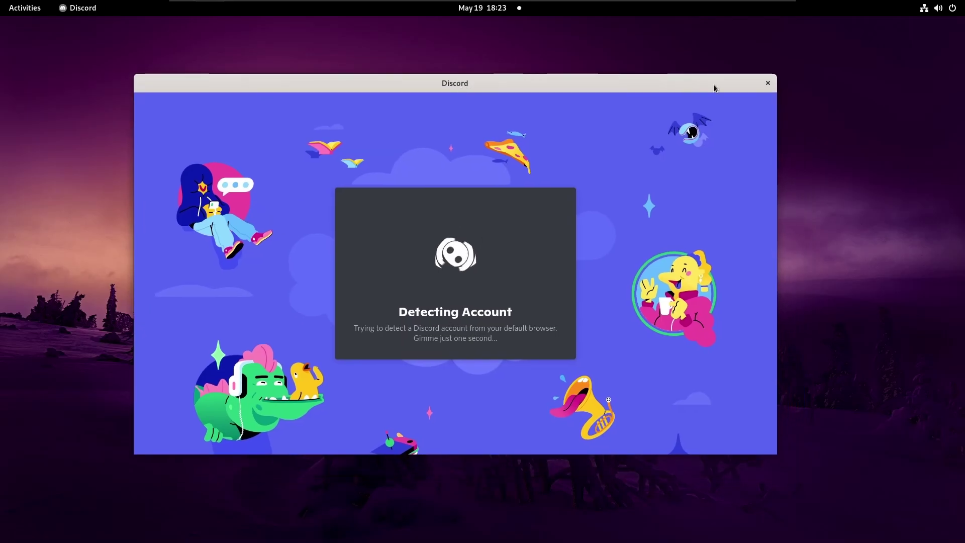
{"action": "left_click", "coordinate": [767, 83]}
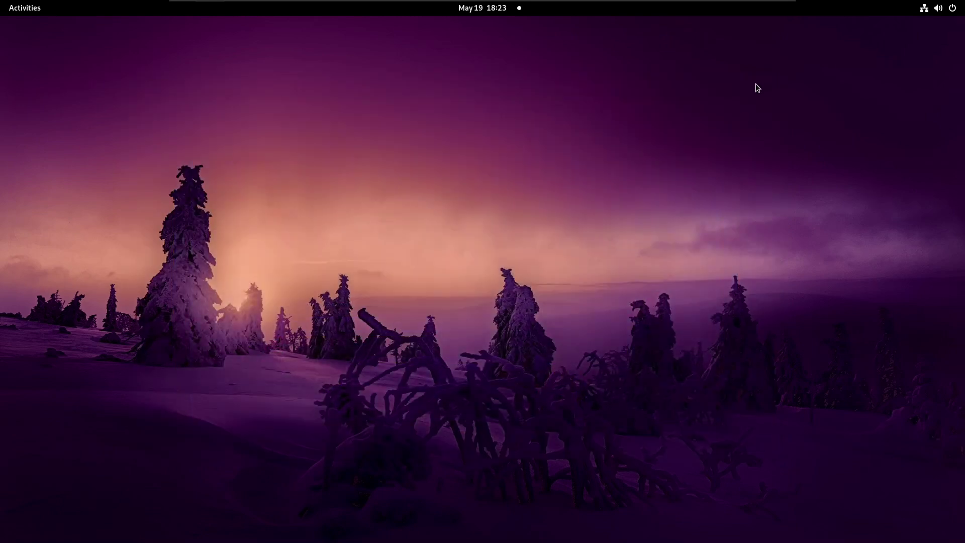
Step: Relaunch Discord to view its login screen and close its window
{"action": "key", "text": "super"}
{"action": "type", "text": "dis"}
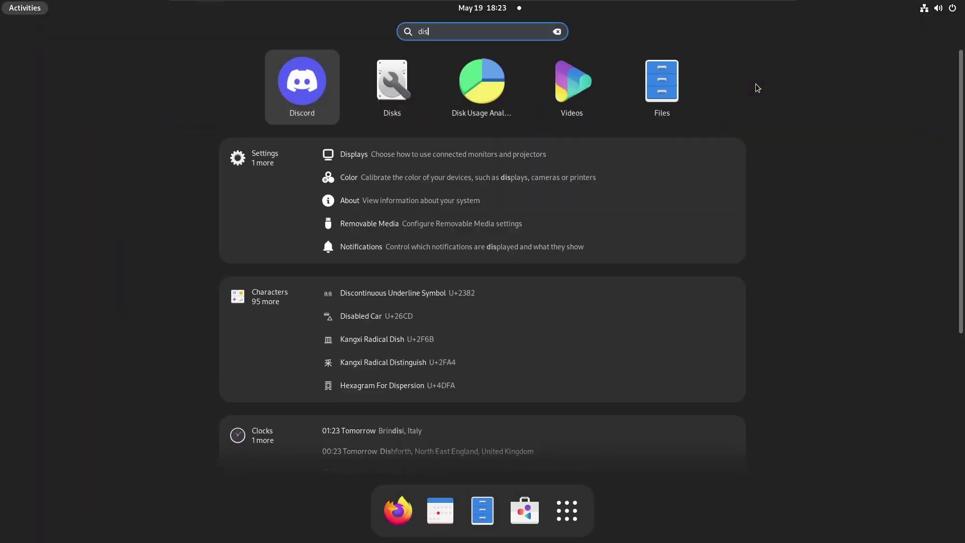
{"action": "key", "text": "Return"}
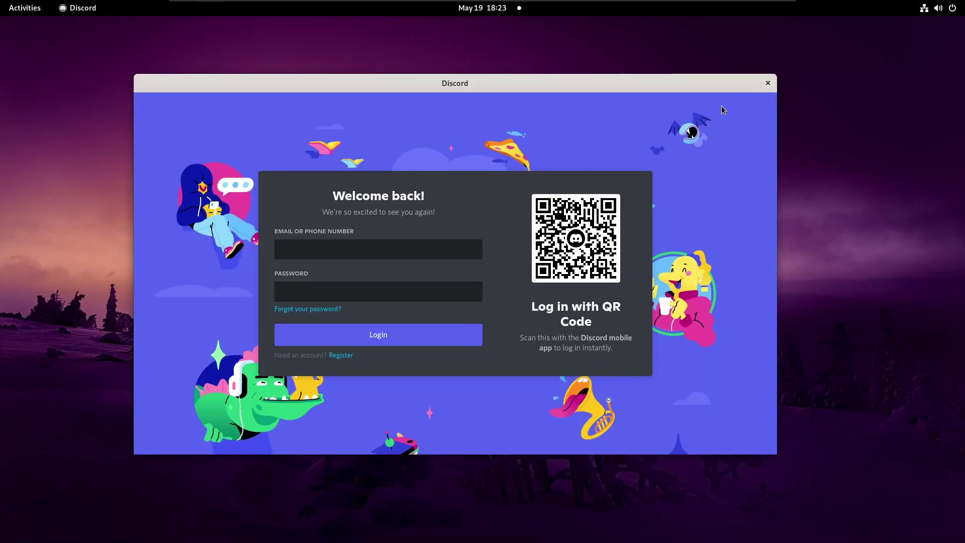
{"action": "left_click", "coordinate": [767, 83]}
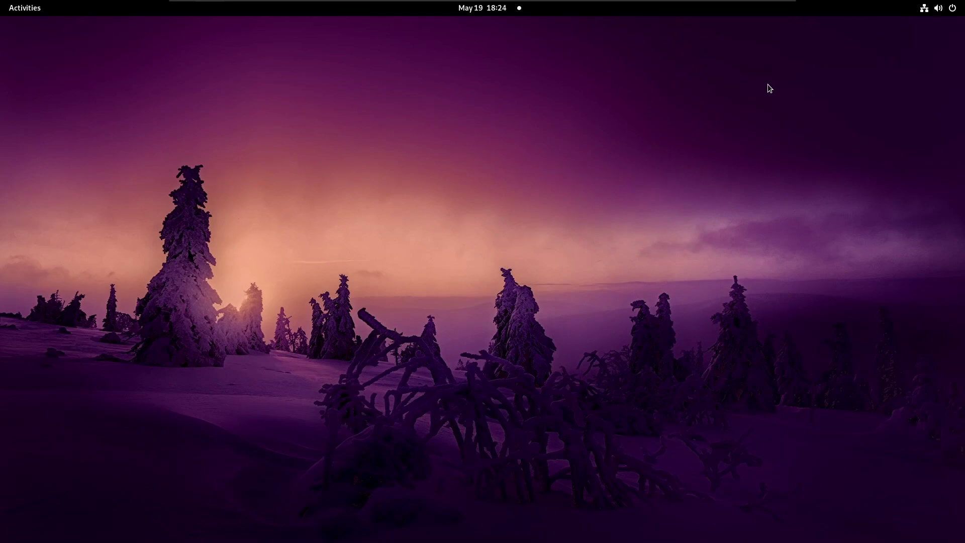
Step: Open System Monitor, find the main Discord process in the process list and end it
{"action": "key", "text": "super"}
{"action": "type", "text": "mon"}
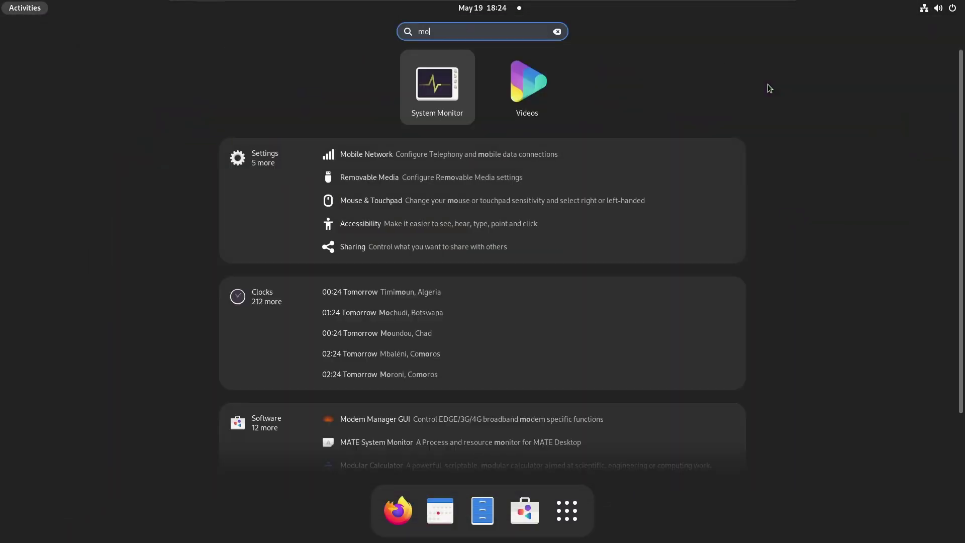
{"action": "key", "text": "Return"}
{"action": "left_click", "coordinate": [234, 43]}
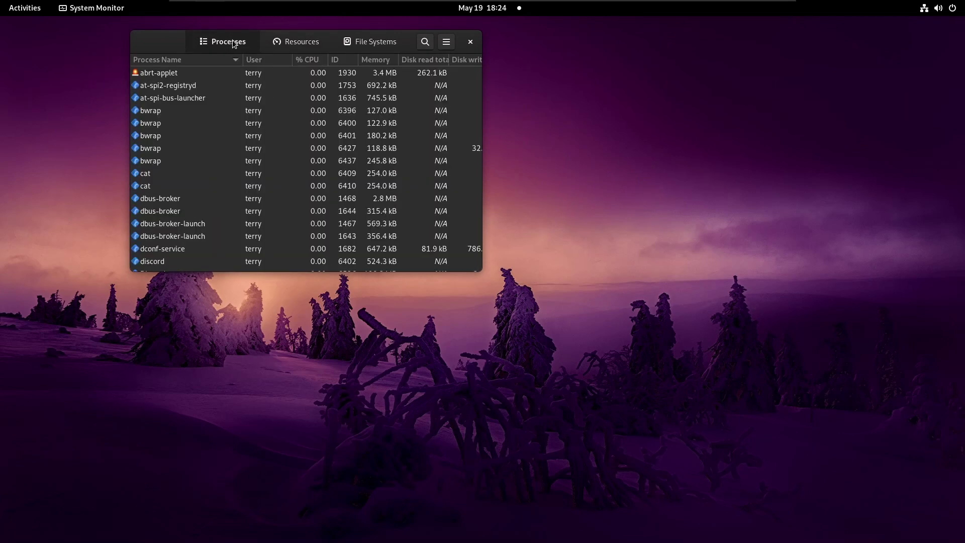
{"action": "scroll", "coordinate": [245, 157], "scroll_direction": "down", "scroll_amount": 3}
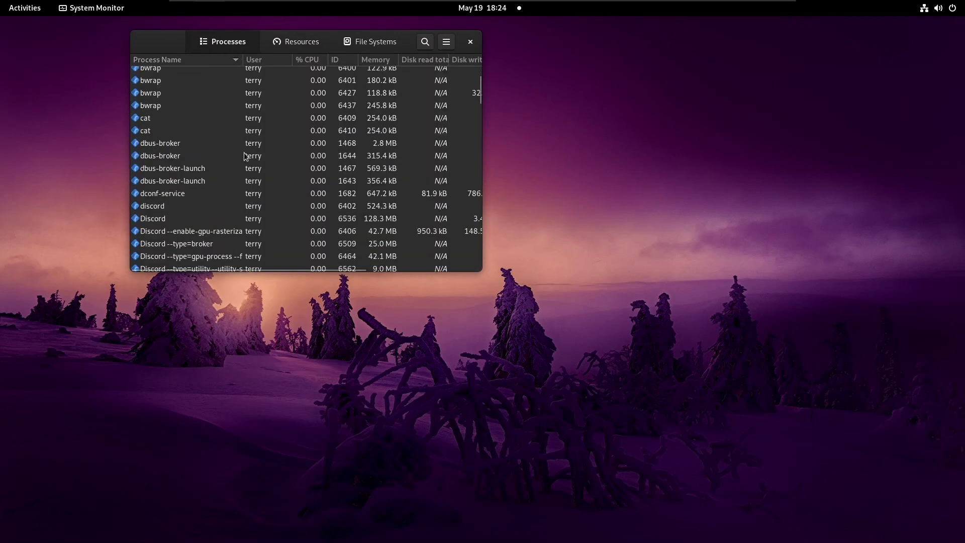
{"action": "left_click", "coordinate": [156, 219]}
{"action": "left_click", "coordinate": [179, 260]}
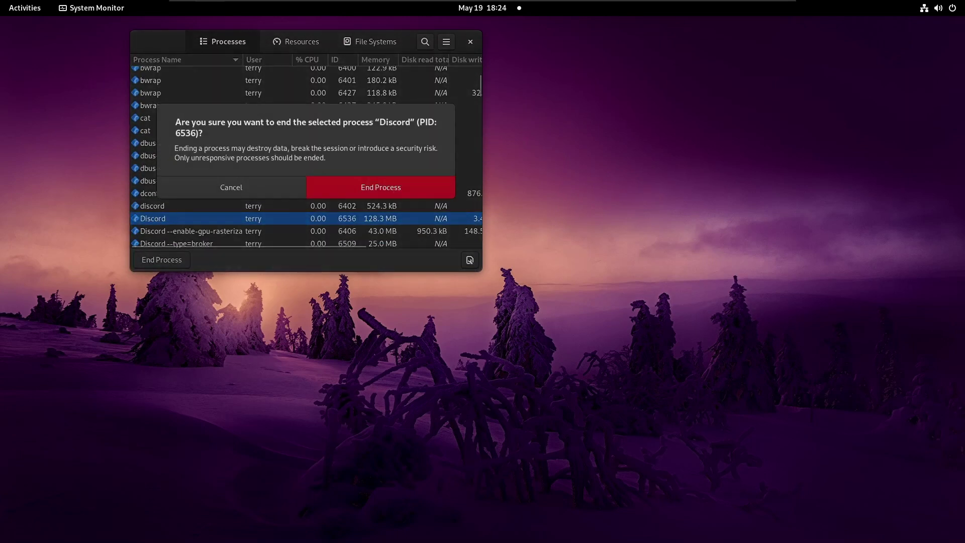
{"action": "left_click", "coordinate": [379, 188]}
Step: End the remaining lowercase discord process and close System Monitor
{"action": "left_click", "coordinate": [170, 195]}
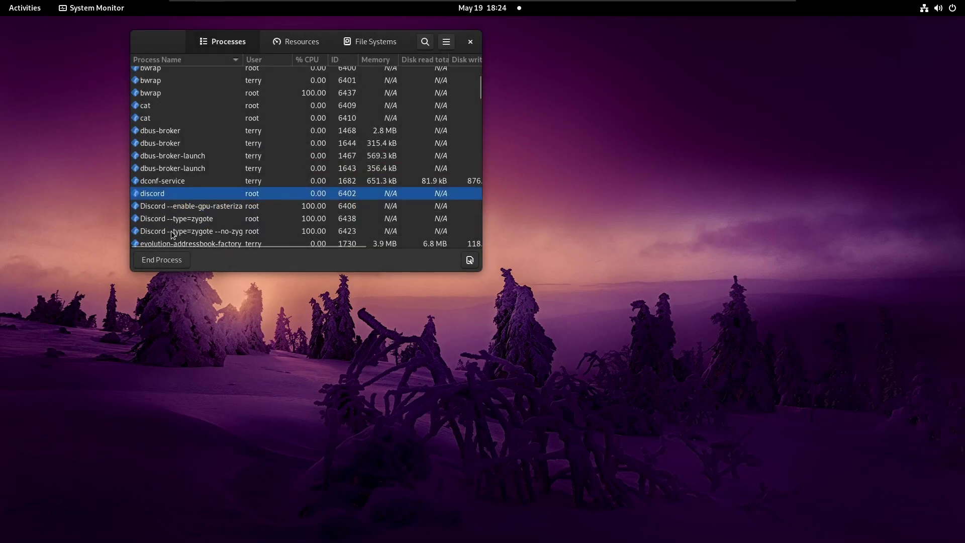
{"action": "left_click", "coordinate": [172, 260]}
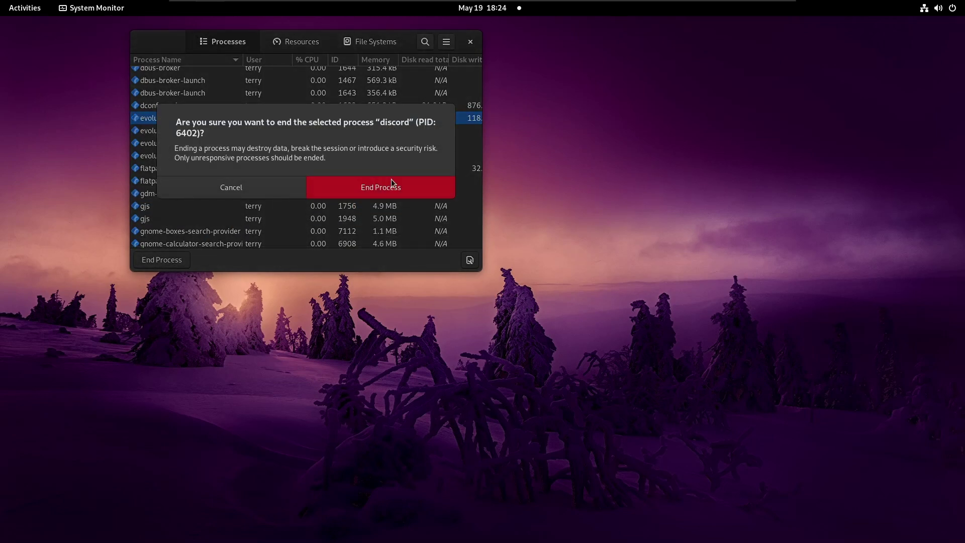
{"action": "left_click", "coordinate": [381, 186]}
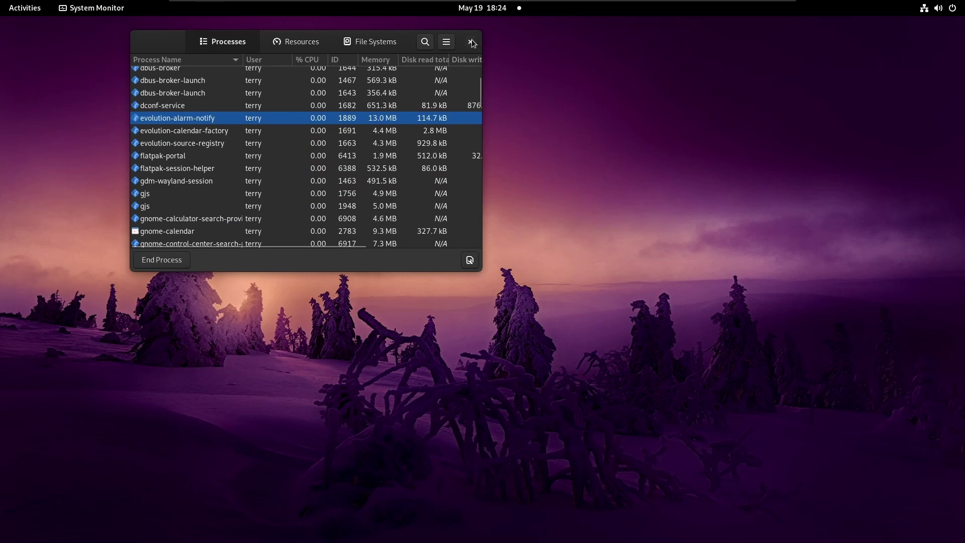
{"action": "left_click", "coordinate": [471, 41]}
Step: Launch Discord again from the application search and reposition its window on the desktop
{"action": "key", "text": "super"}
{"action": "type", "text": "disco"}
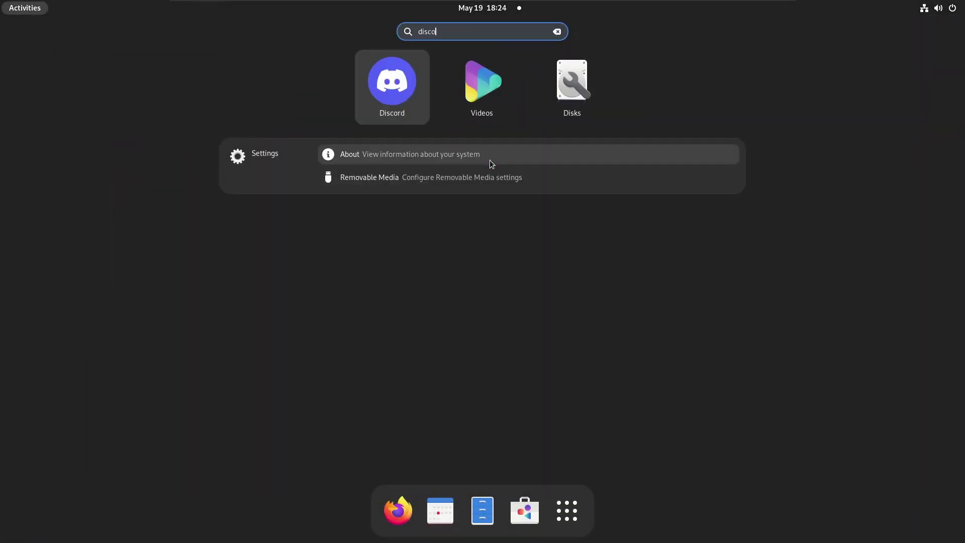
{"action": "type", "text": "rd"}
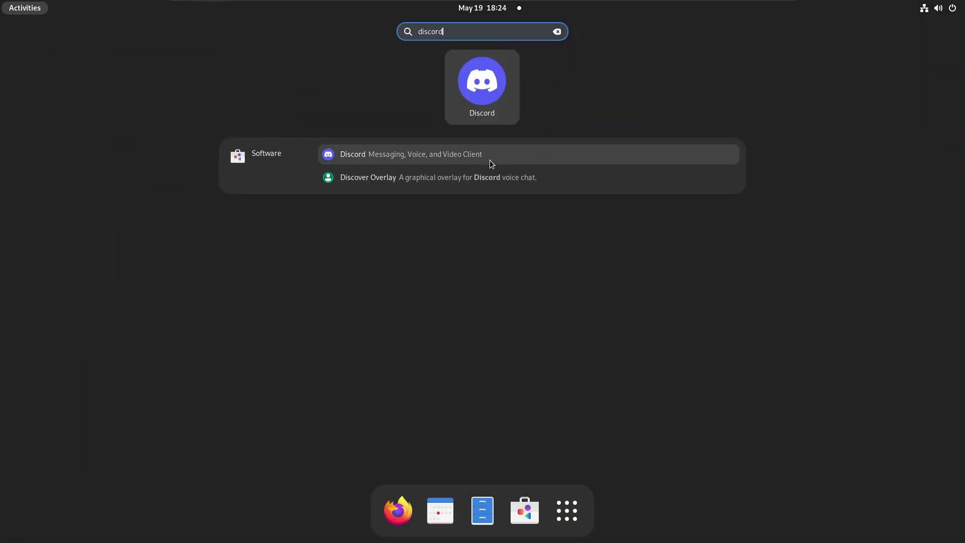
{"action": "key", "text": "Return"}
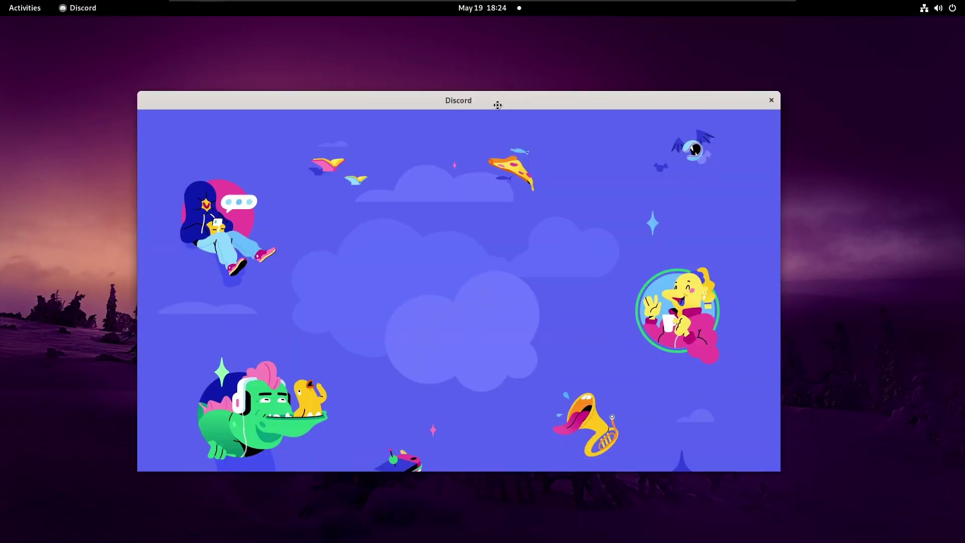
{"action": "left_click_drag", "start_coordinate": [494, 110], "coordinate": [516, 92]}
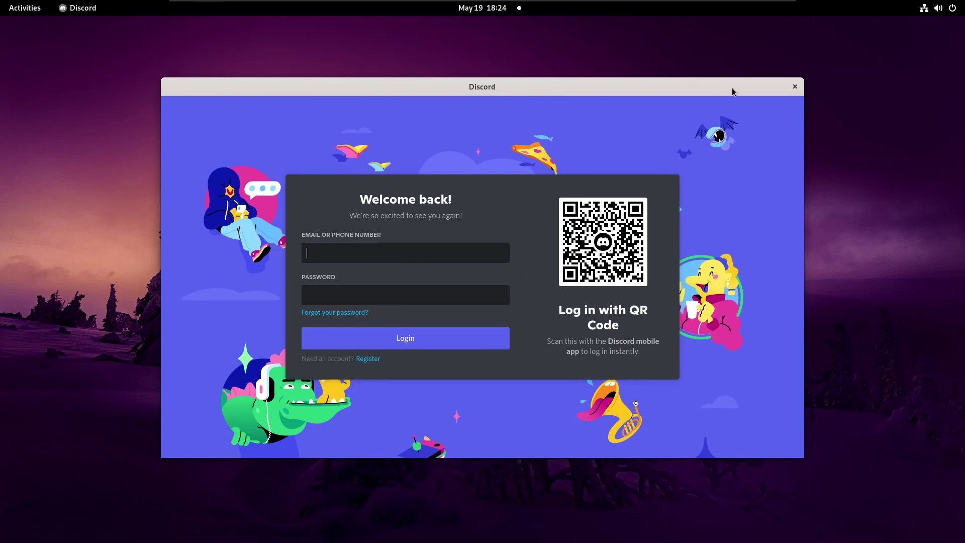